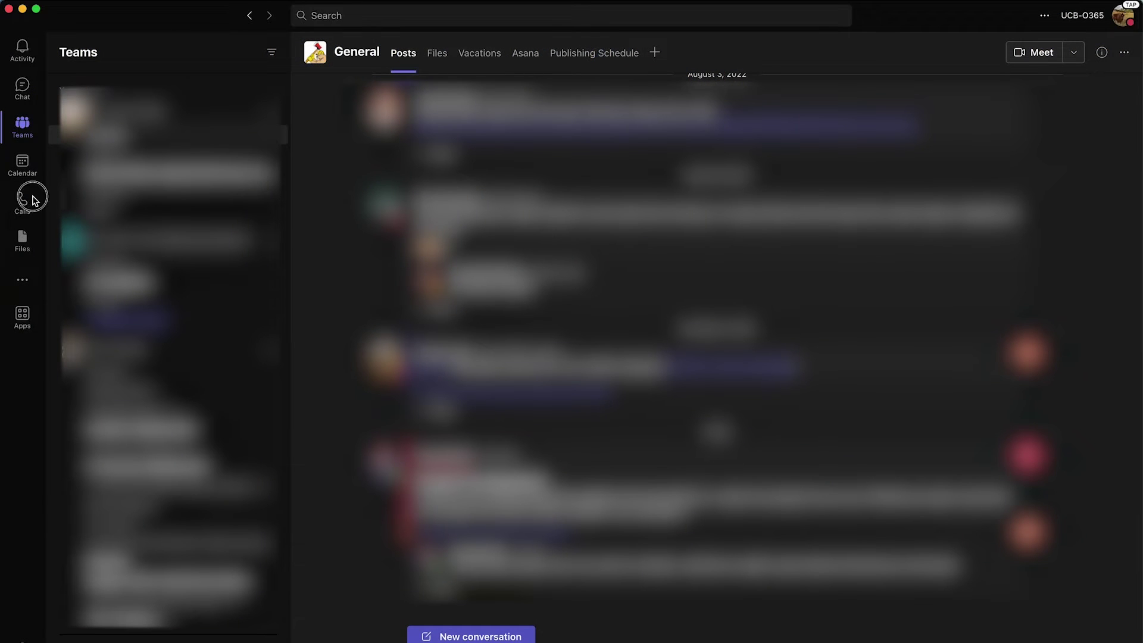
pyautogui.click(32, 200)
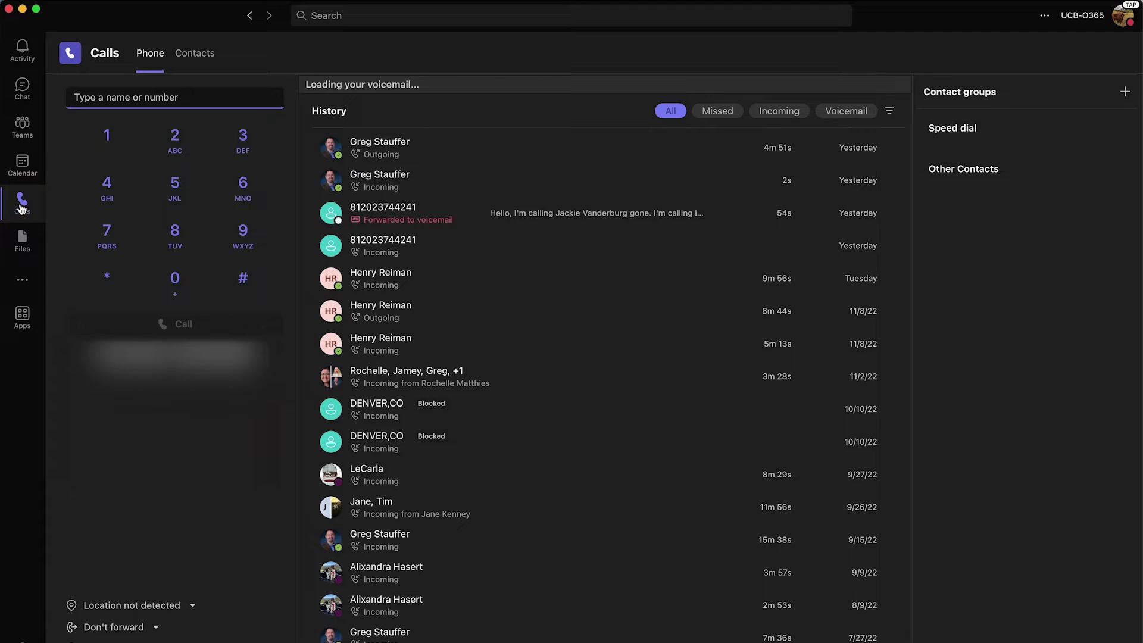
pyautogui.scroll(-3, 644, 291)
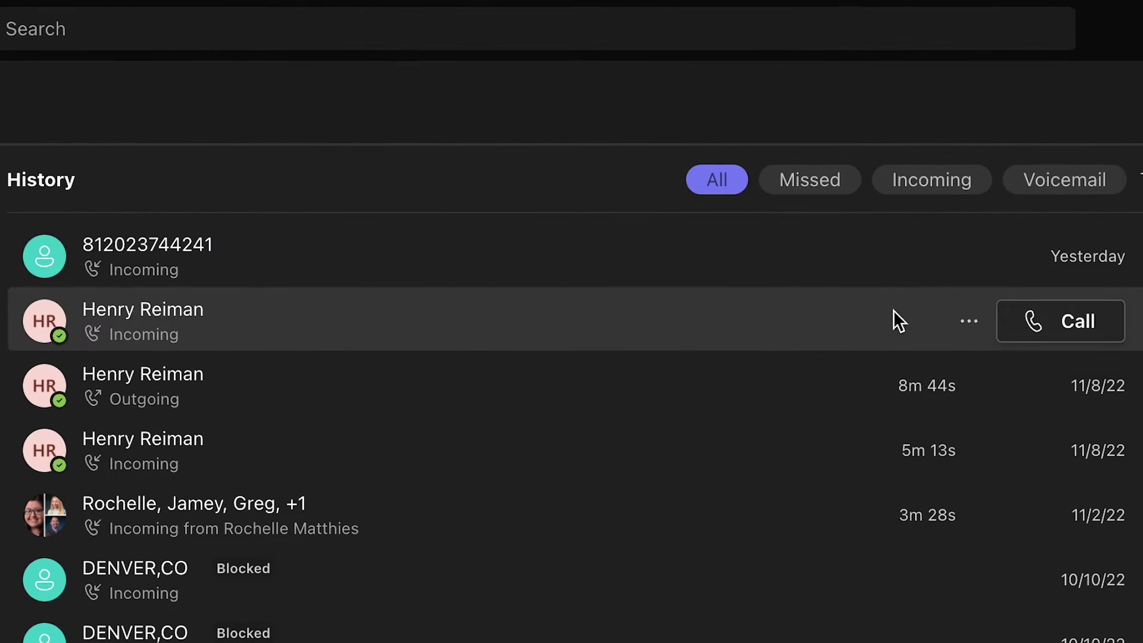
pyautogui.click(967, 258)
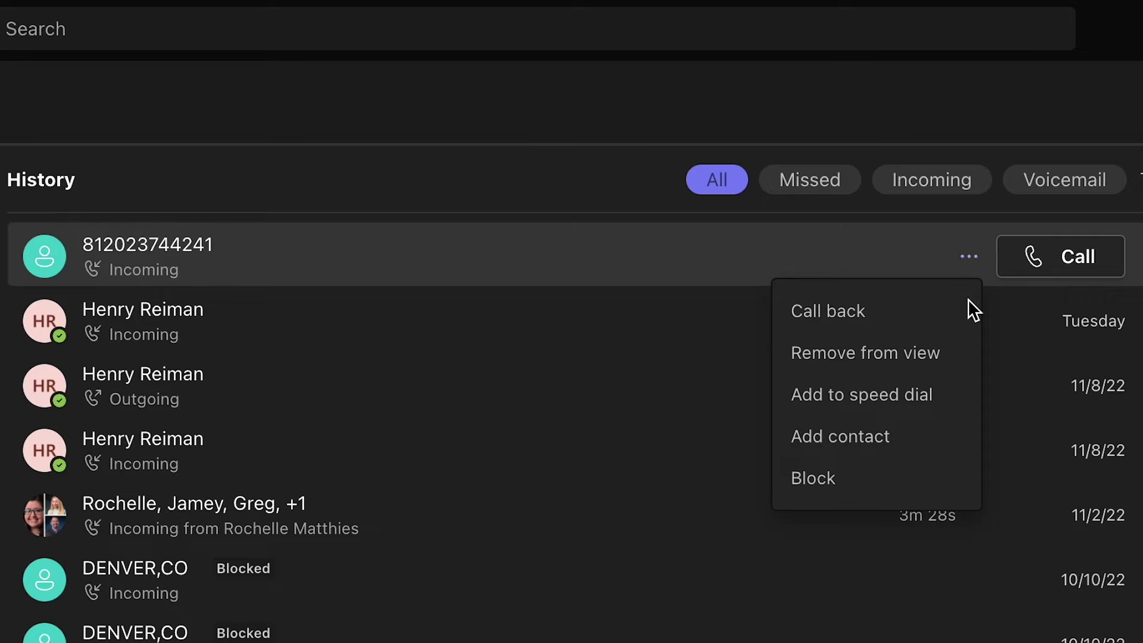
pyautogui.click(855, 491)
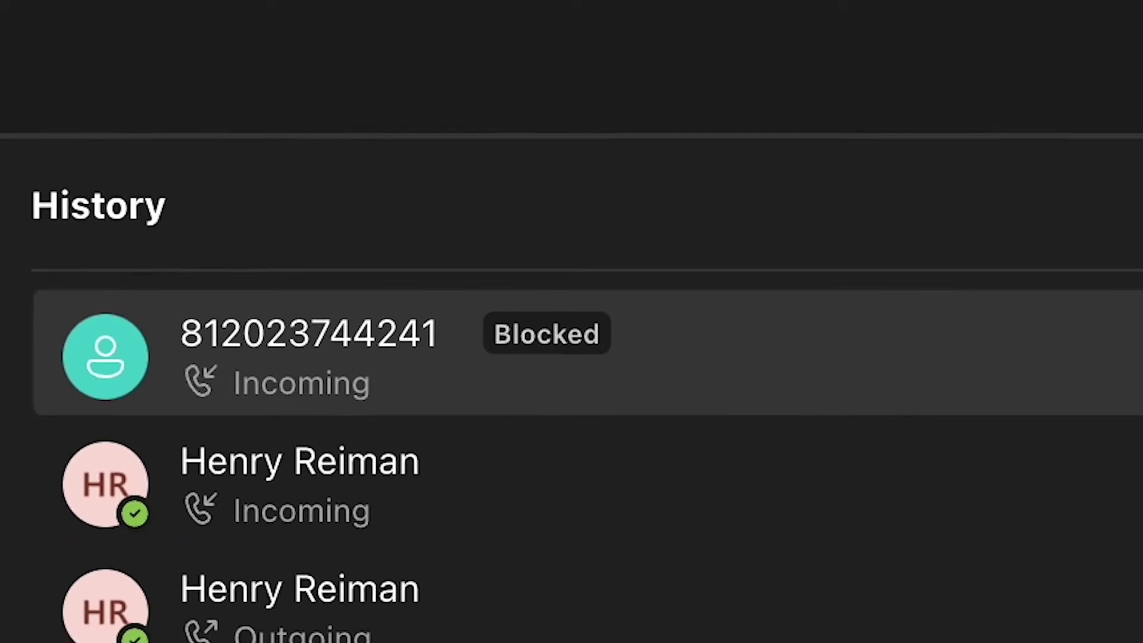
pyautogui.click(964, 271)
pyautogui.scroll(1, 937, 468)
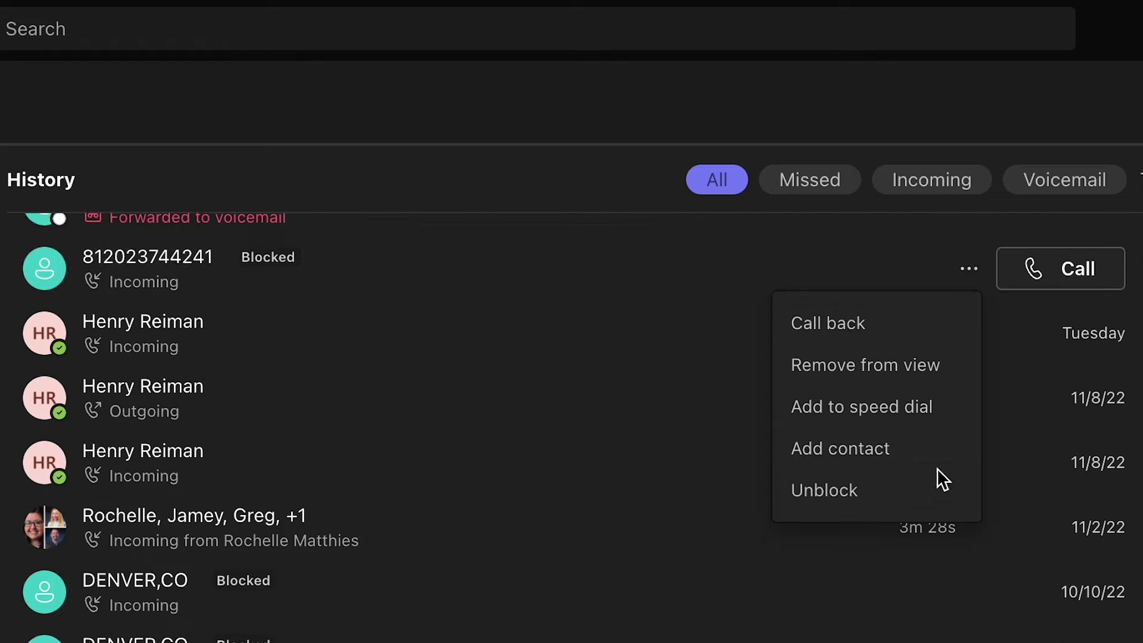
pyautogui.click(884, 525)
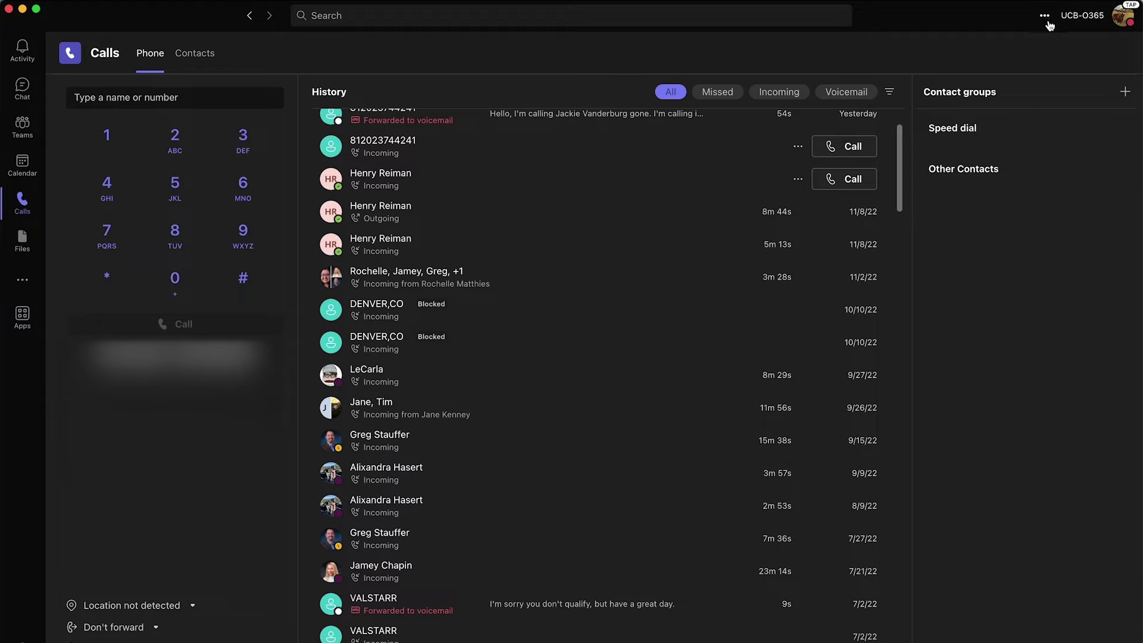
pyautogui.click(1045, 18)
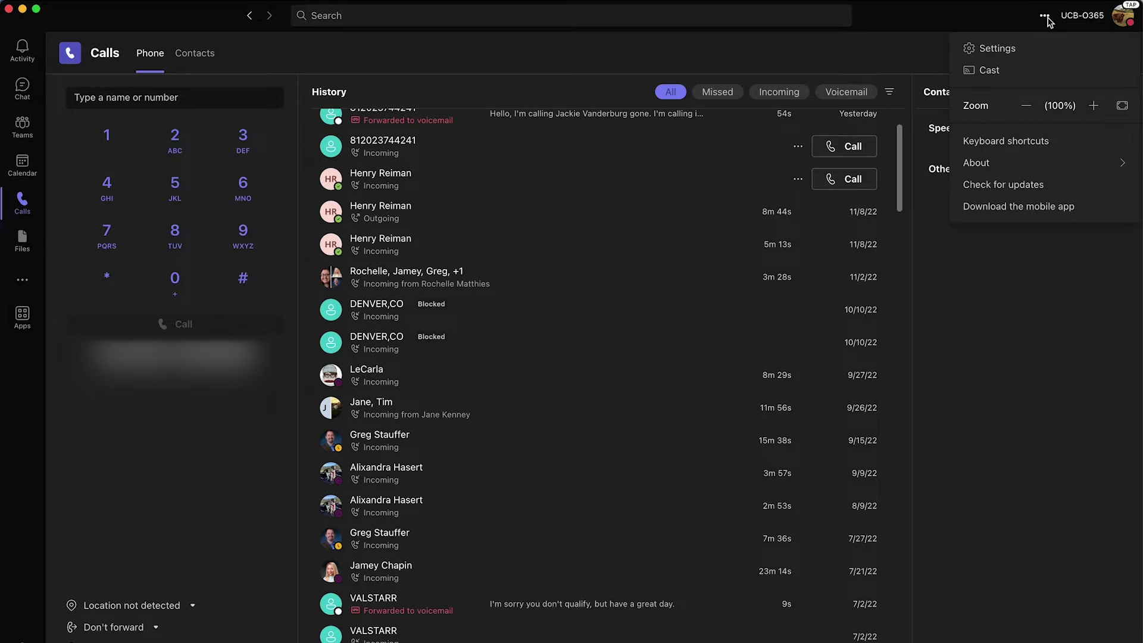
pyautogui.click(1015, 52)
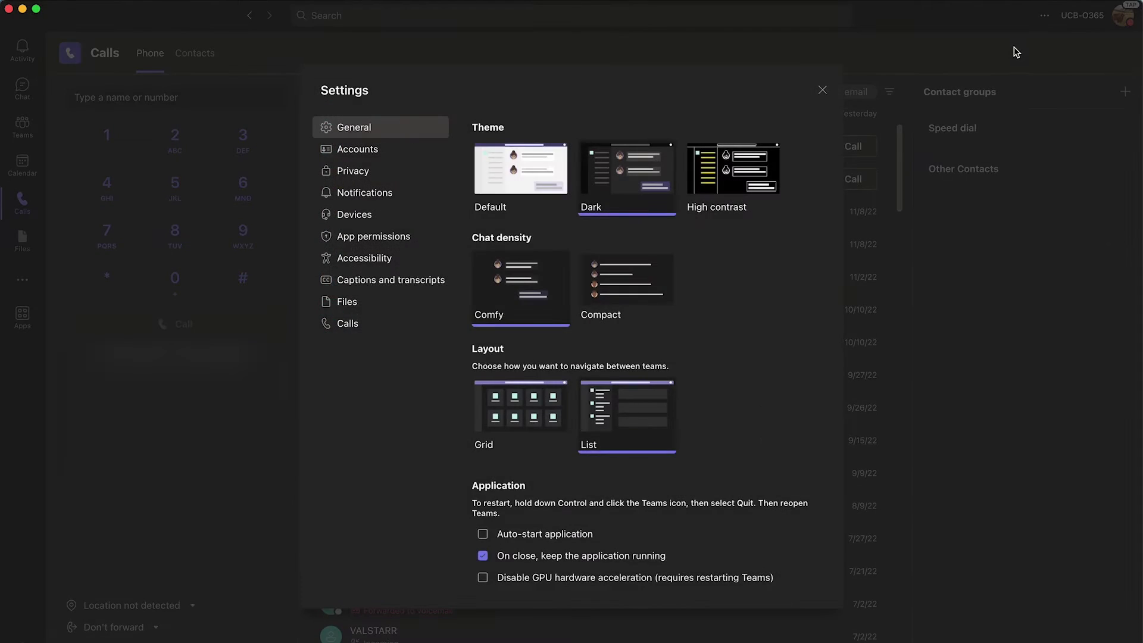
pyautogui.click(375, 174)
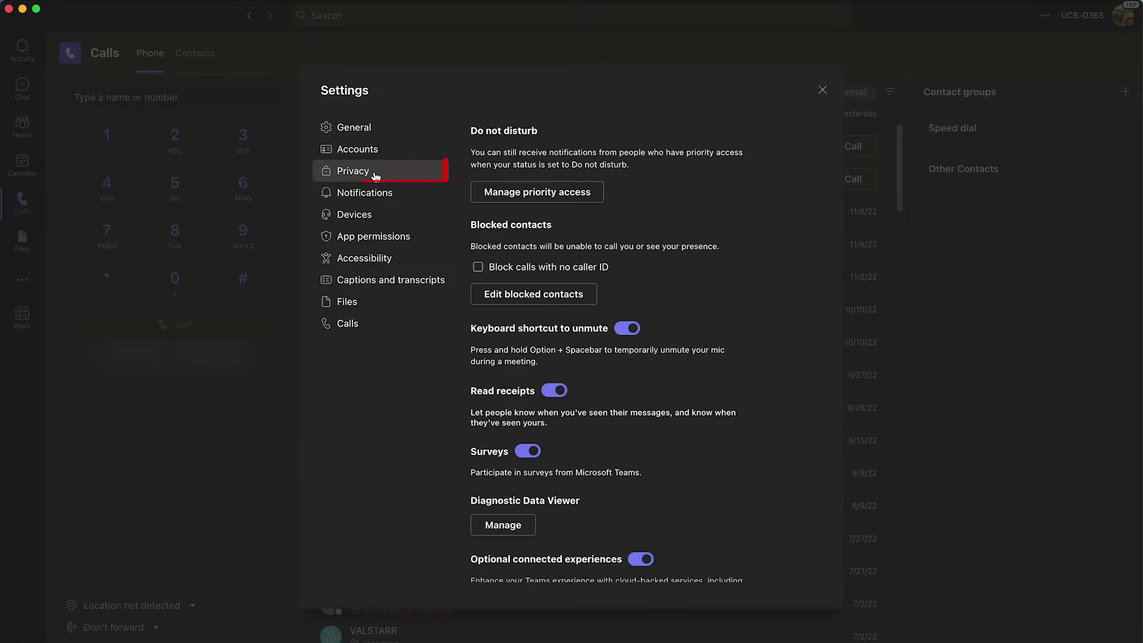
pyautogui.click(564, 301)
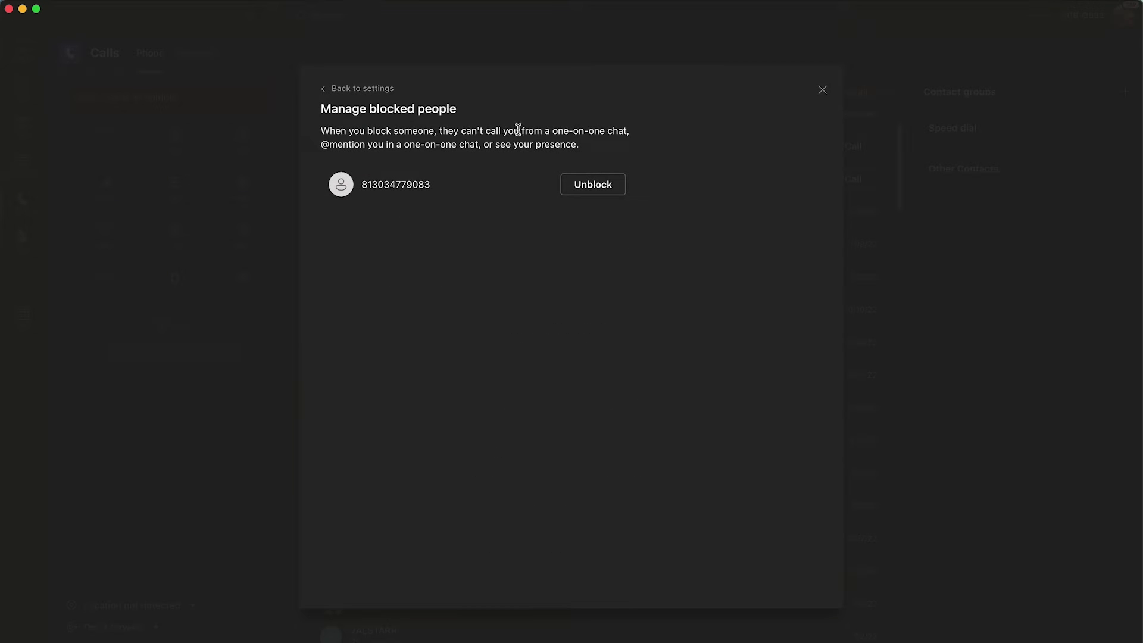
pyautogui.click(623, 189)
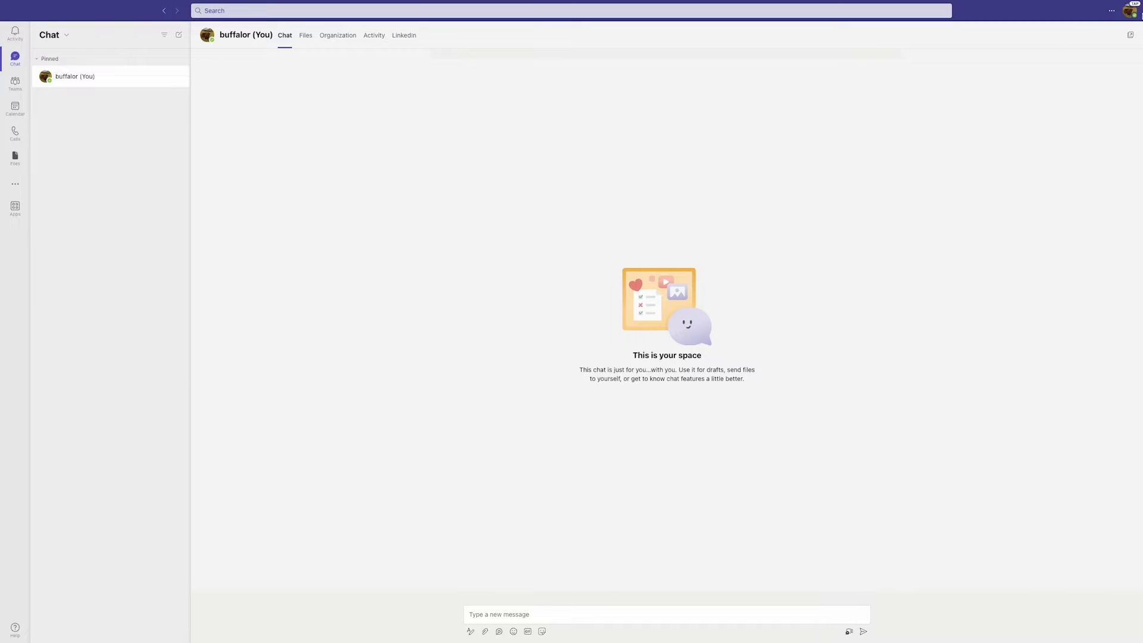
# - Show the presence status options from the profile menu, leaving status Available
pyautogui.click(1130, 12)
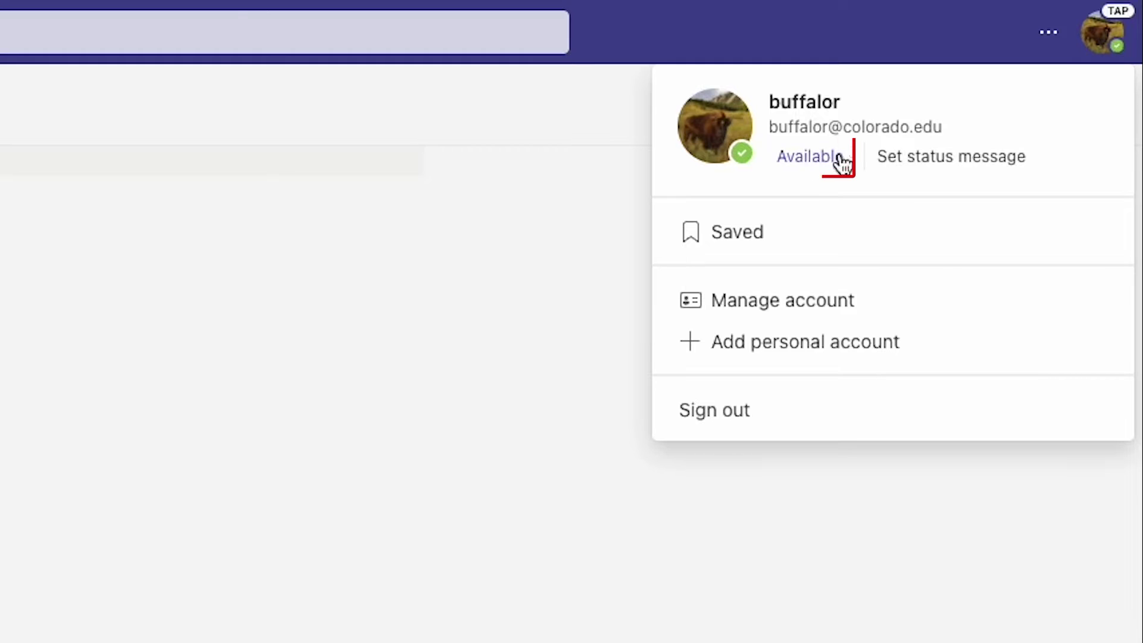
pyautogui.click(810, 160)
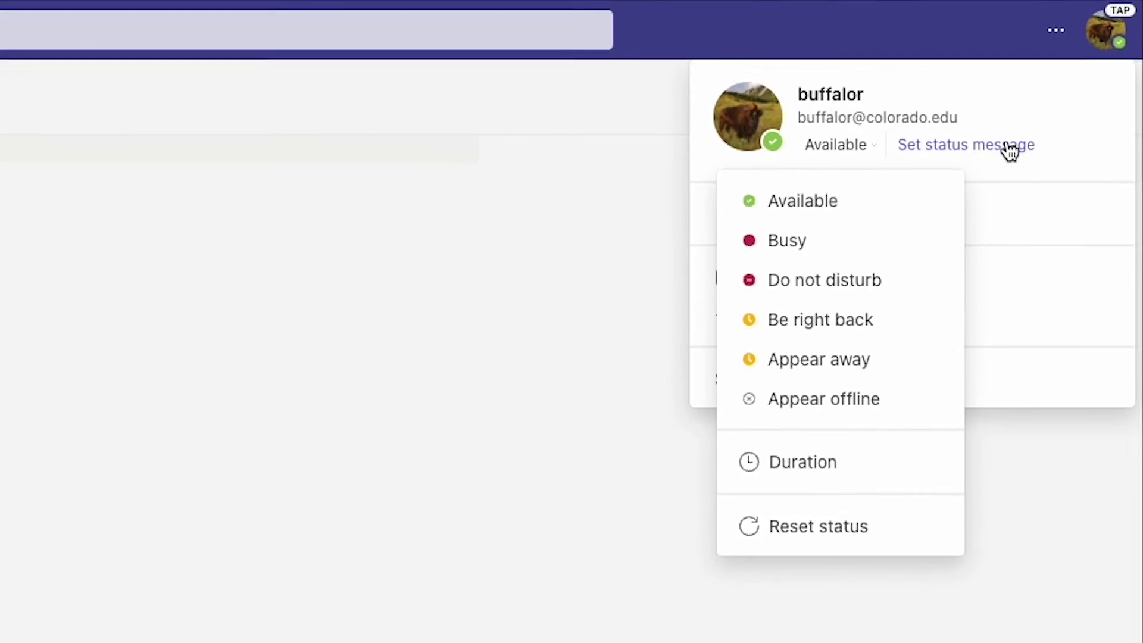
# - Draft the status message 'Out right now, be back soon!' set to clear Today
pyautogui.click(1010, 150)
pyautogui.write('O')
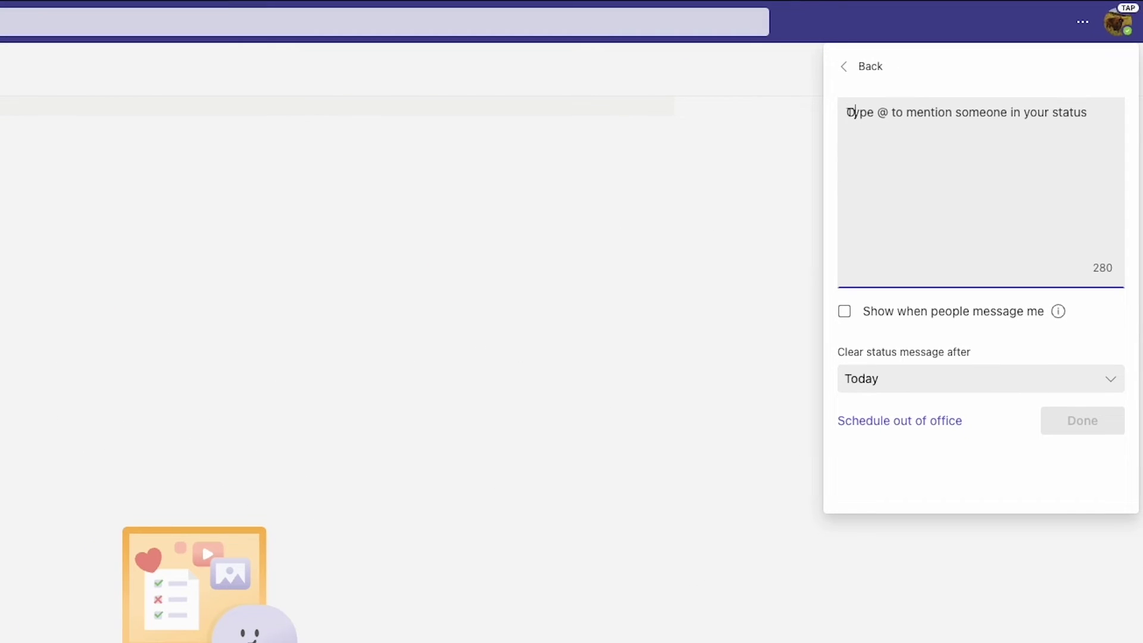
pyautogui.write('ut right now, be')
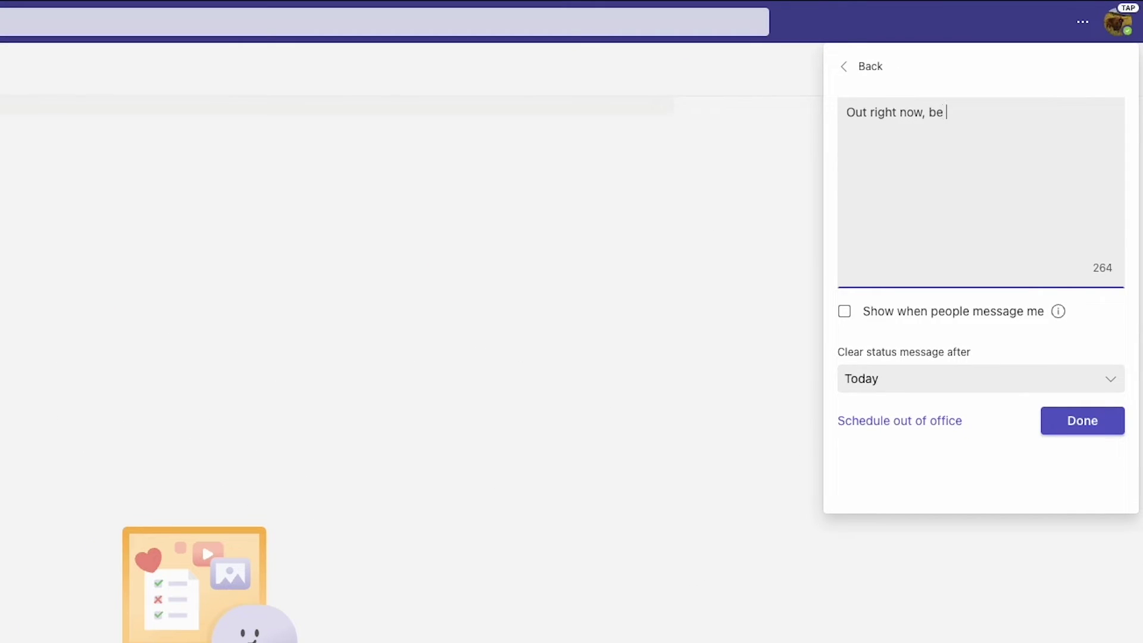
pyautogui.write(' back soon!')
pyautogui.click(977, 378)
pyautogui.click(929, 525)
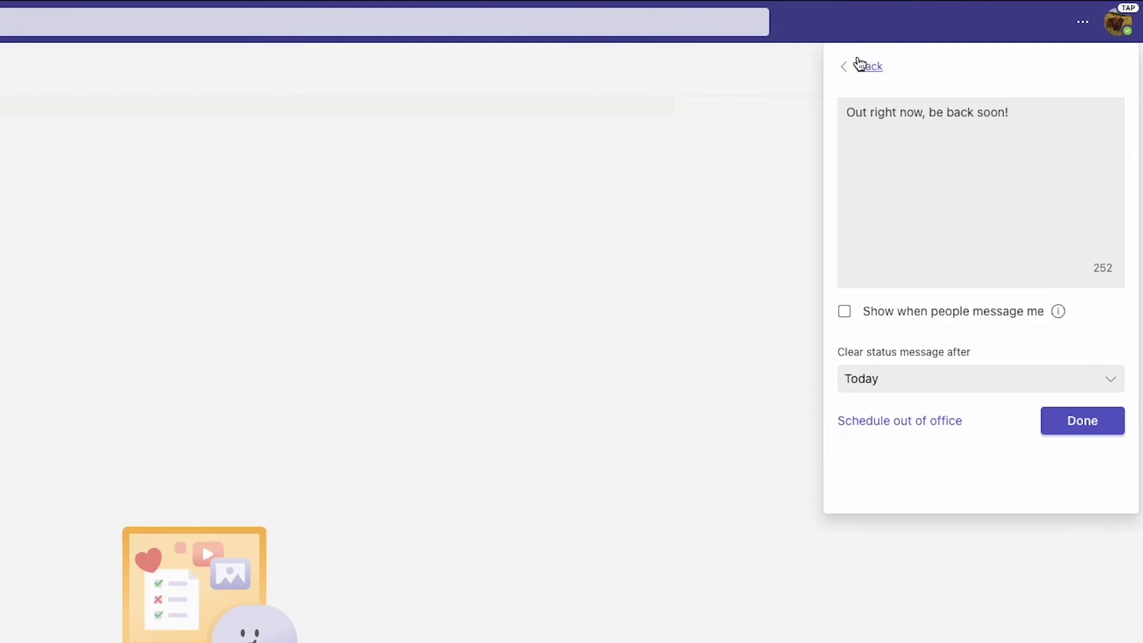
pyautogui.click(848, 69)
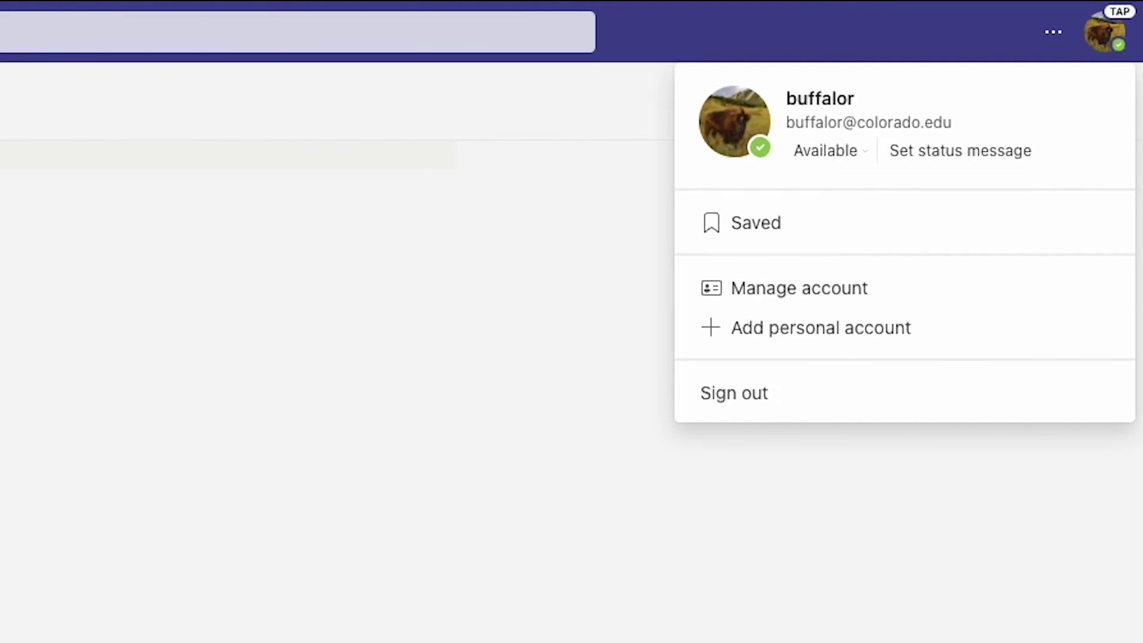
# - Preview a Busy status that resets after Today, then leave the profile menu
pyautogui.click(825, 152)
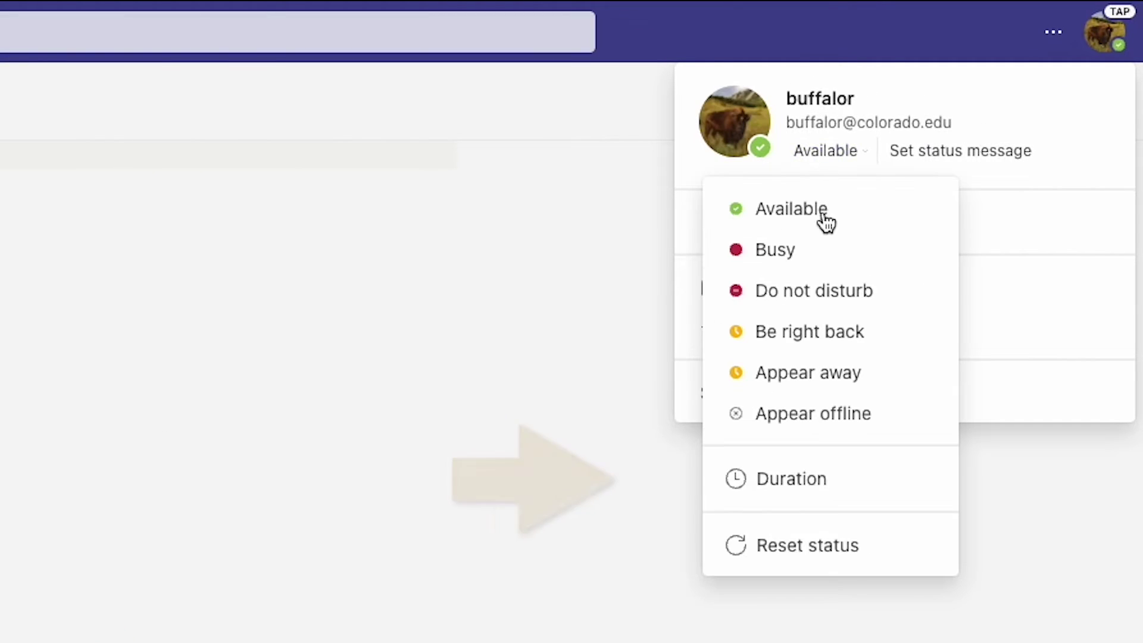
pyautogui.click(795, 482)
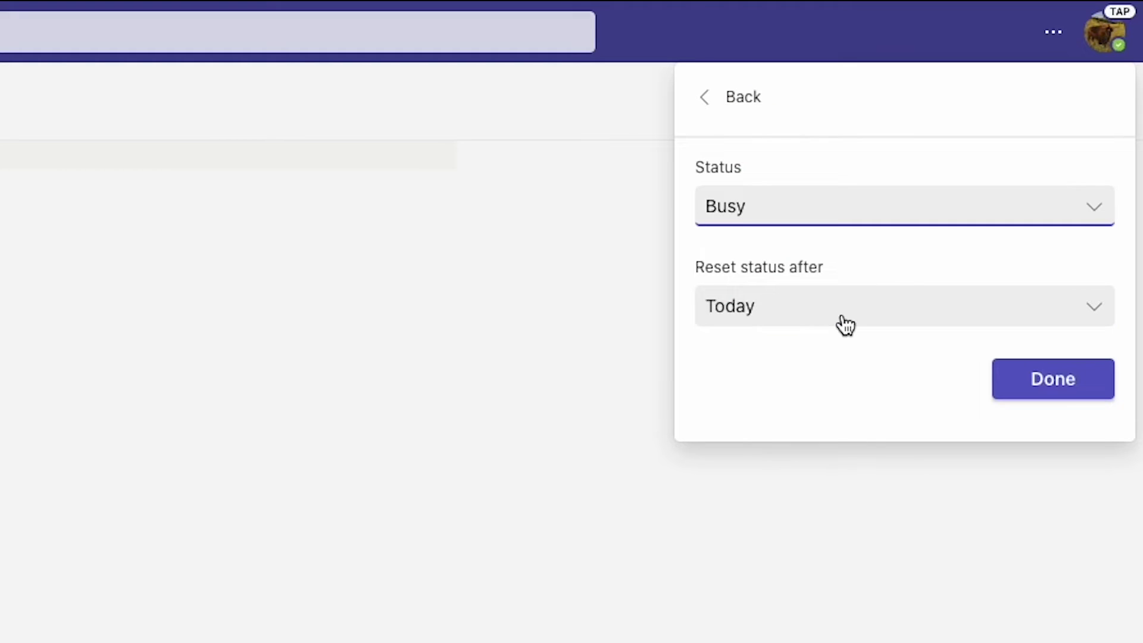
pyautogui.click(845, 326)
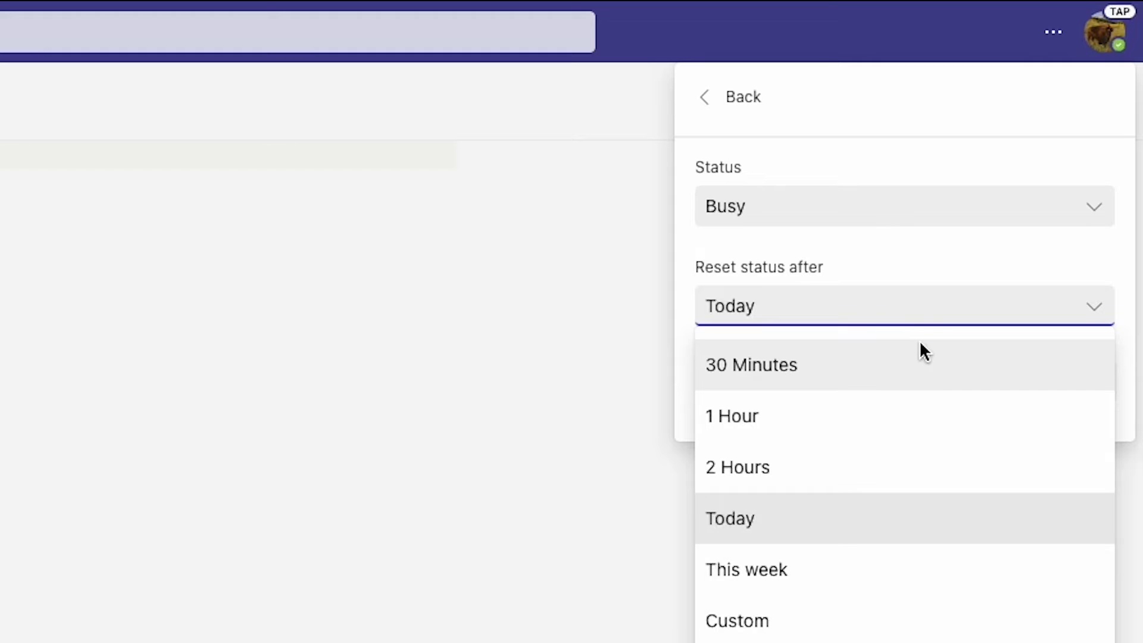
pyautogui.click(956, 250)
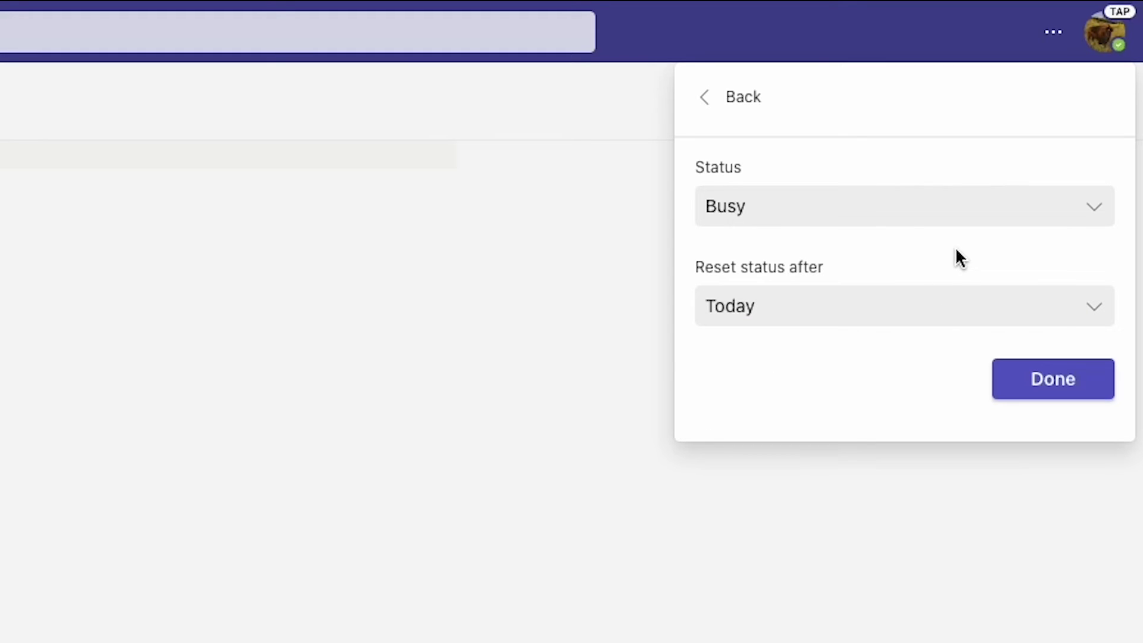
pyautogui.click(745, 111)
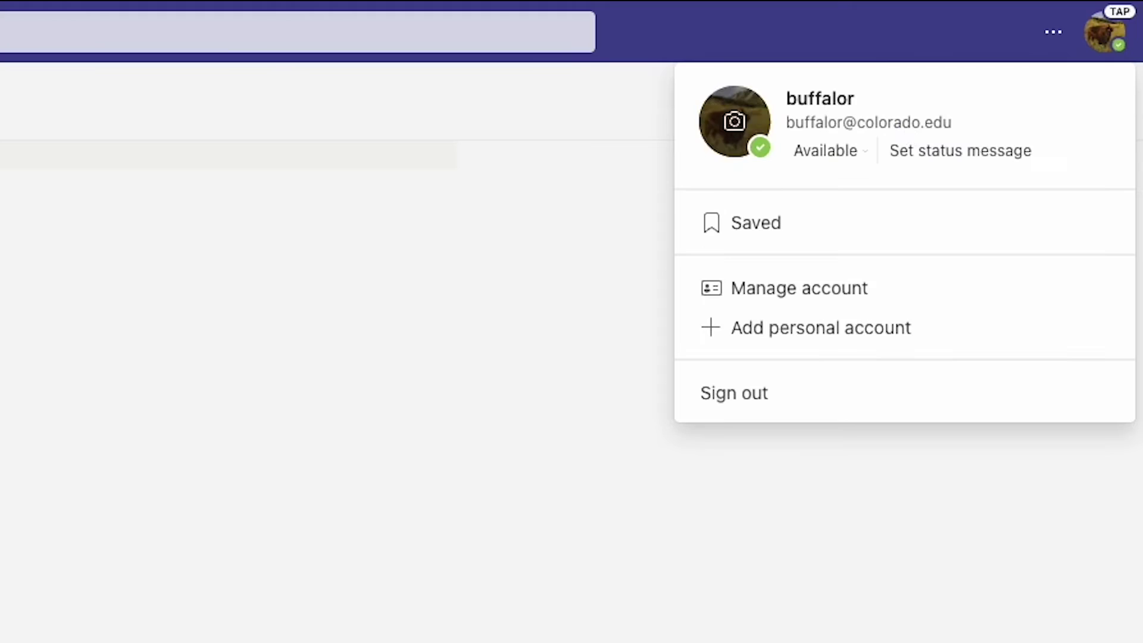
pyautogui.click(1054, 36)
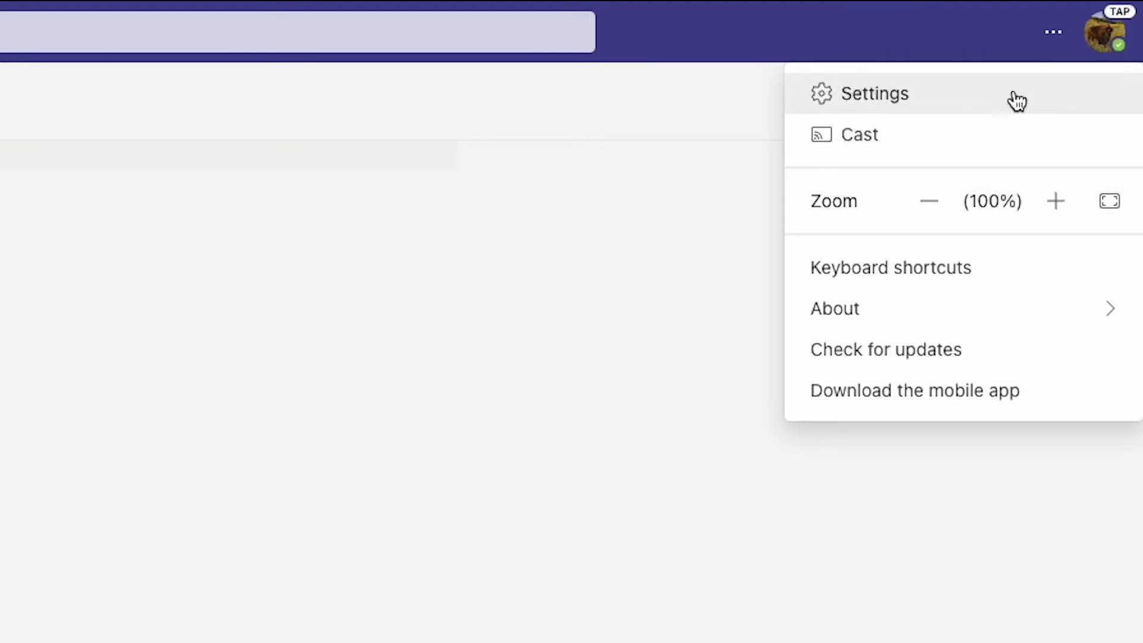
# - Add ITSC Buffalo to Do not disturb priority access, then remove it again
pyautogui.click(947, 107)
pyautogui.click(354, 138)
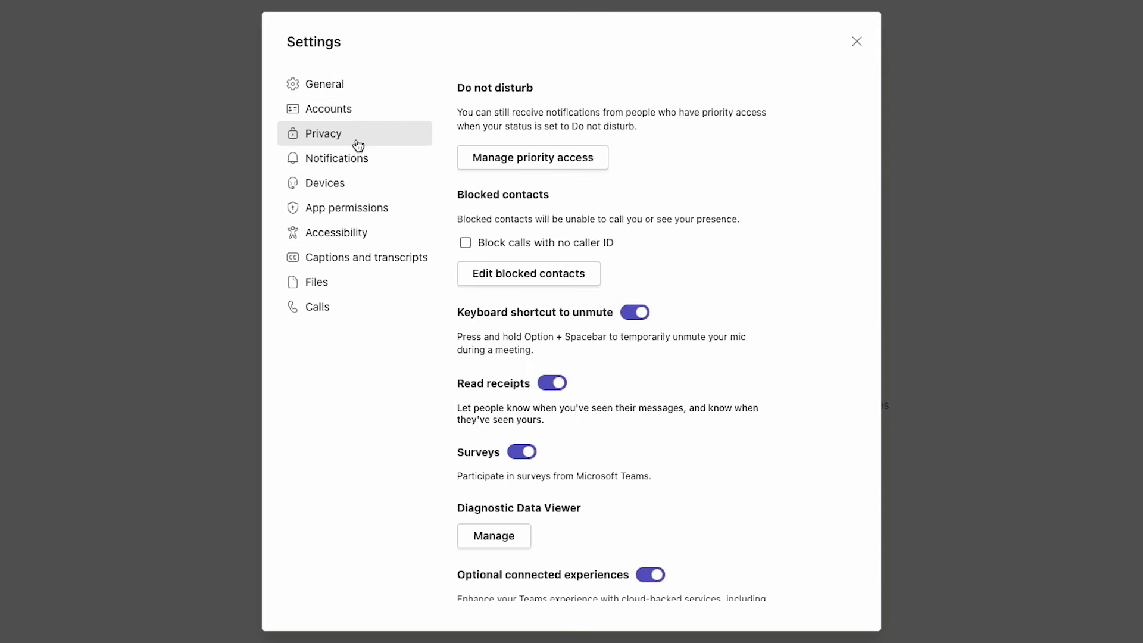
pyautogui.click(529, 161)
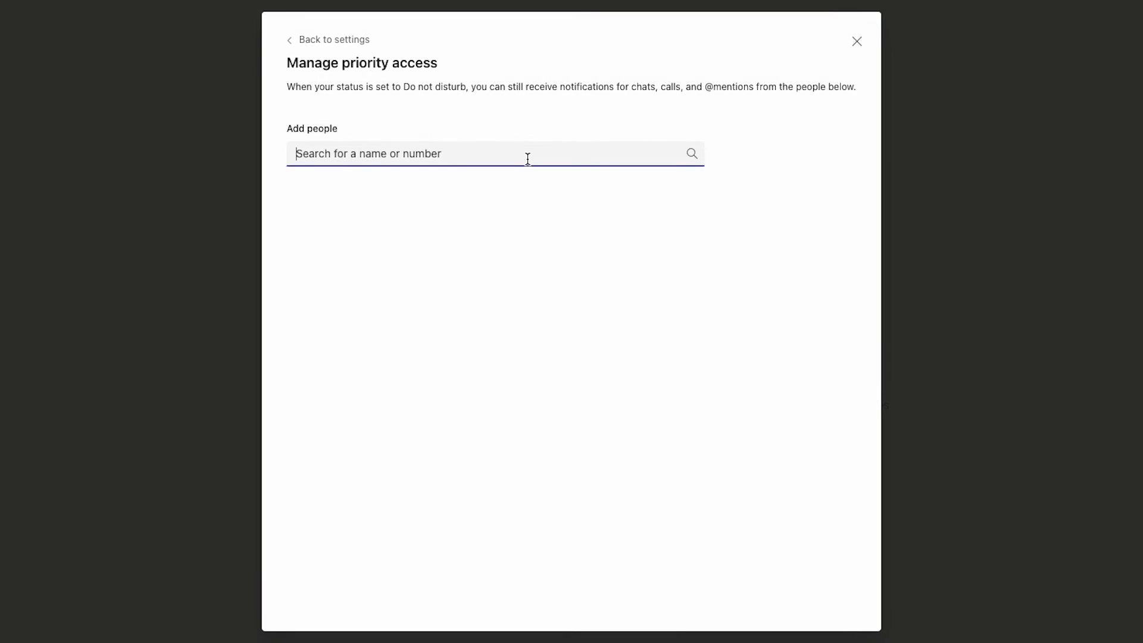
pyautogui.write('Buf')
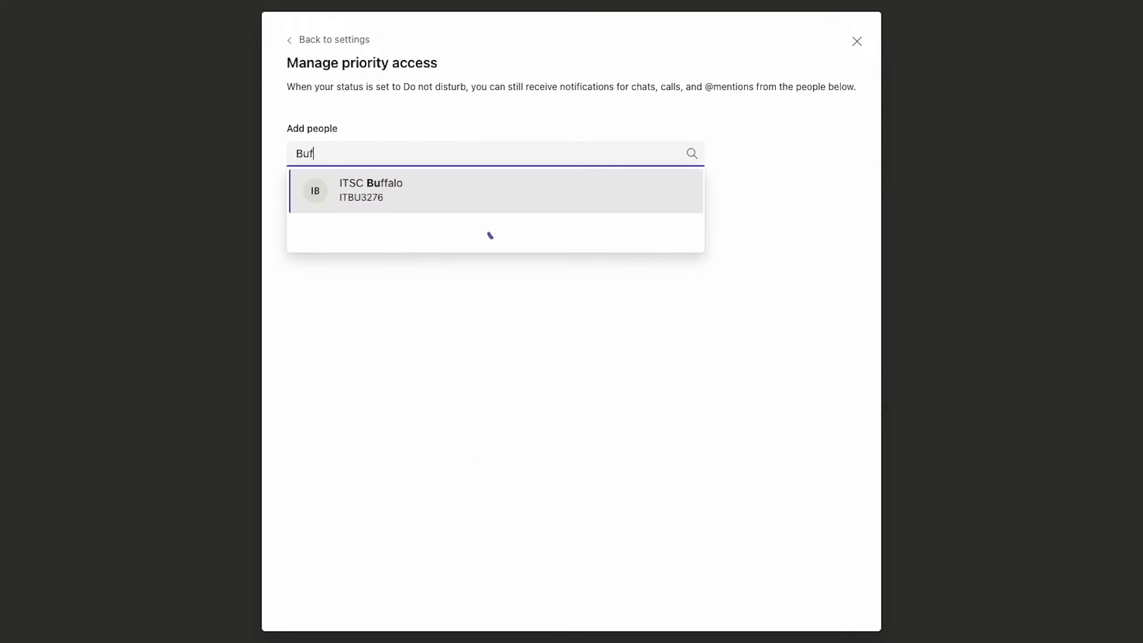
pyautogui.write('falo')
pyautogui.click(684, 202)
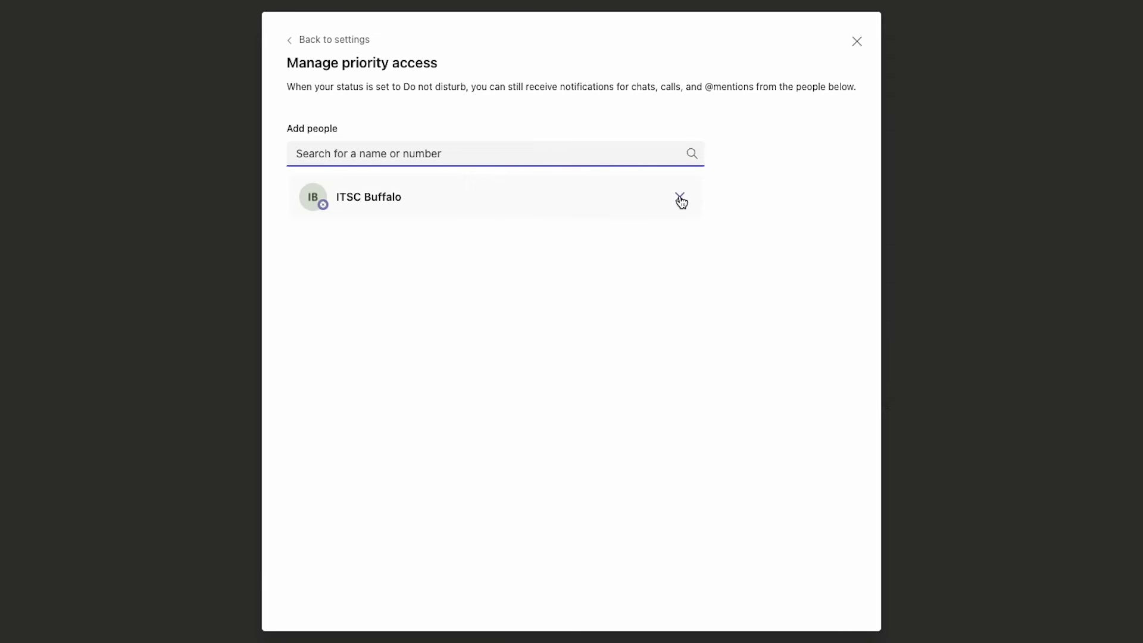
pyautogui.click(680, 198)
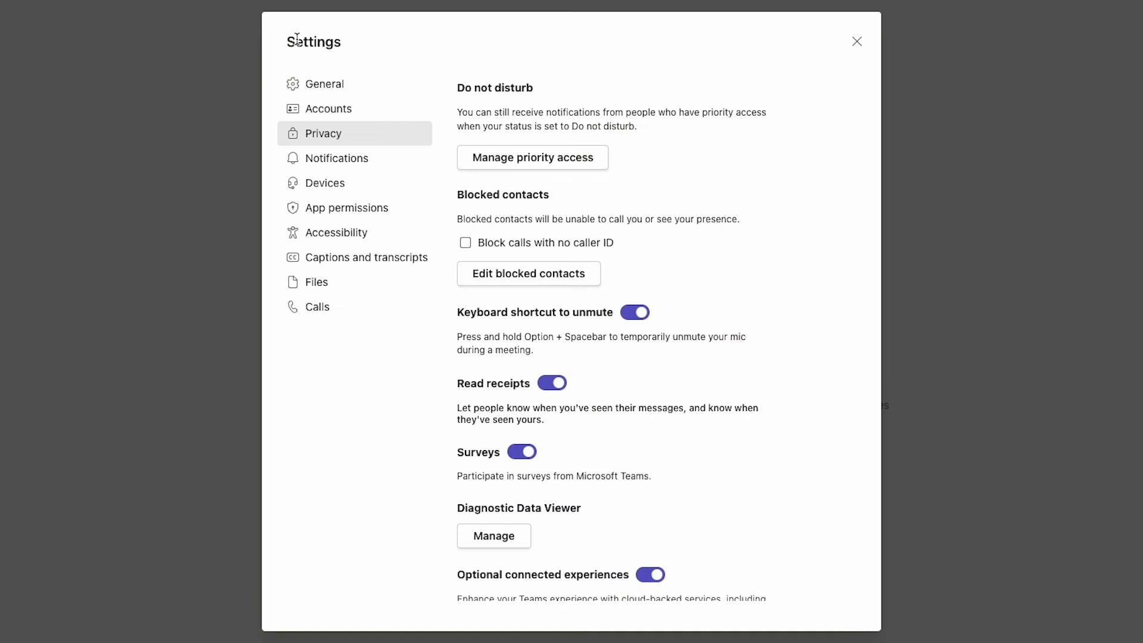
# - Keep hourly missed-activity emails, Teams built-in notification style and message previews on
pyautogui.click(363, 168)
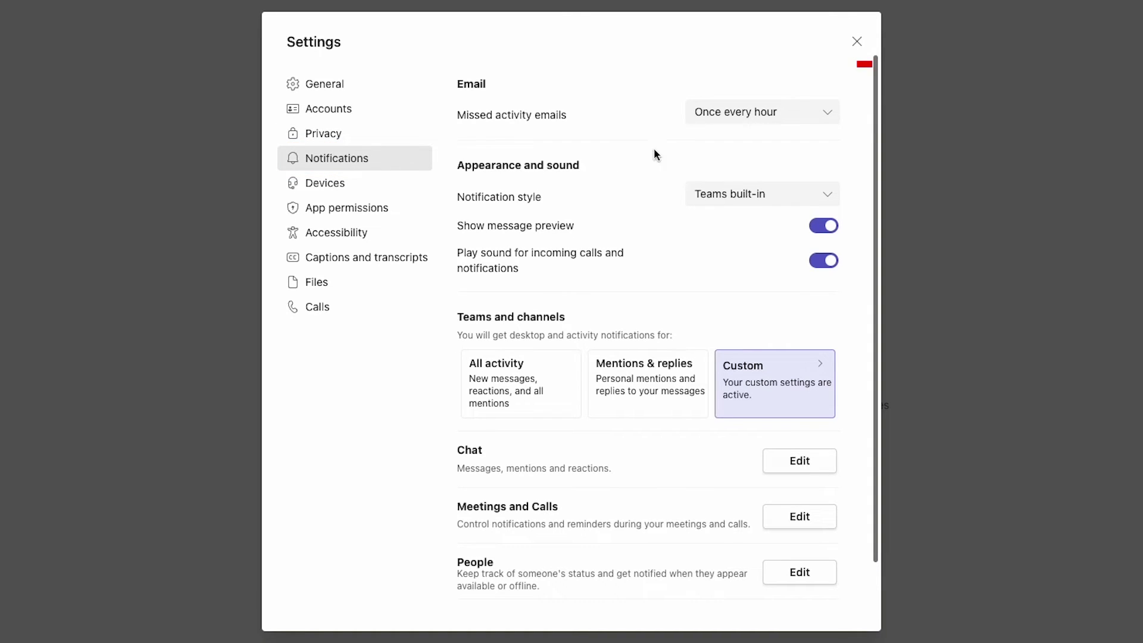
pyautogui.click(705, 117)
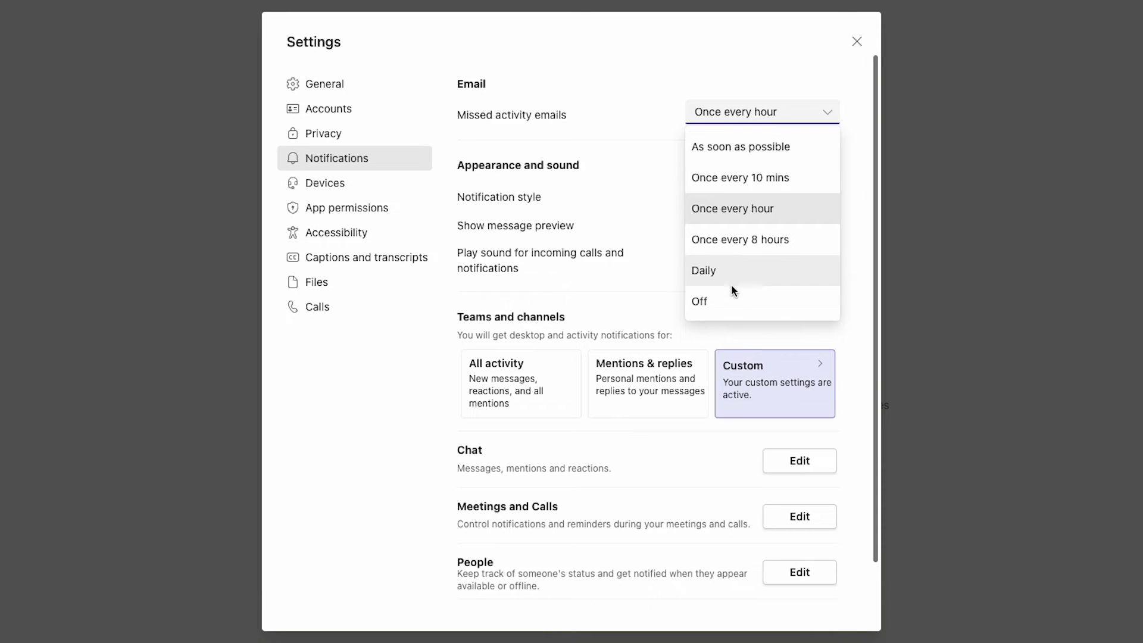
pyautogui.click(642, 165)
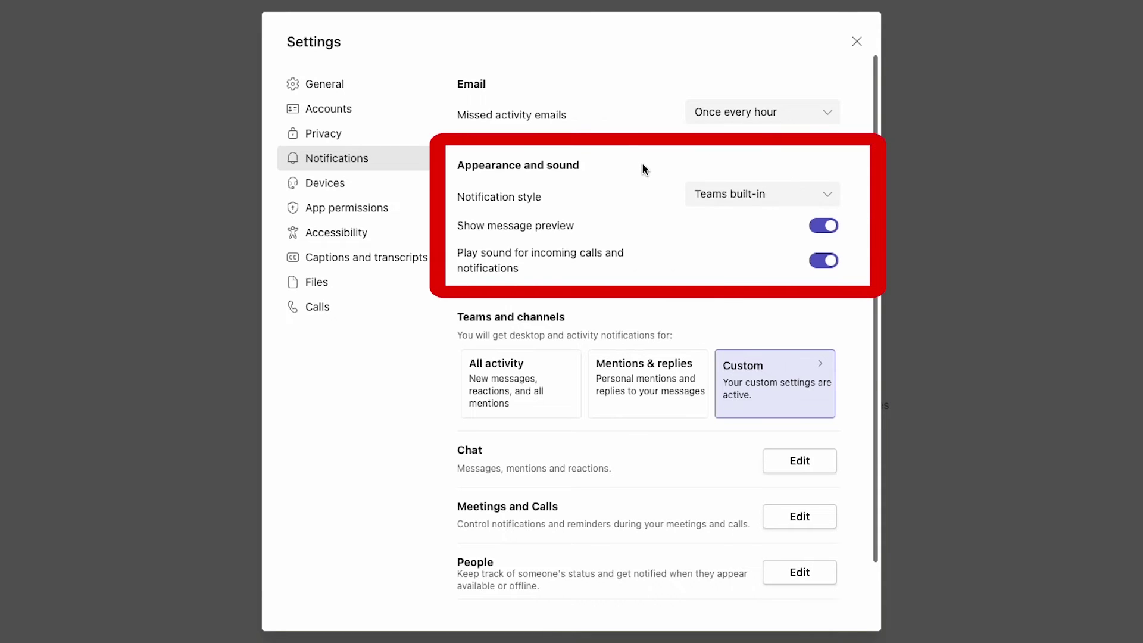
pyautogui.scroll(-1, 607, 201)
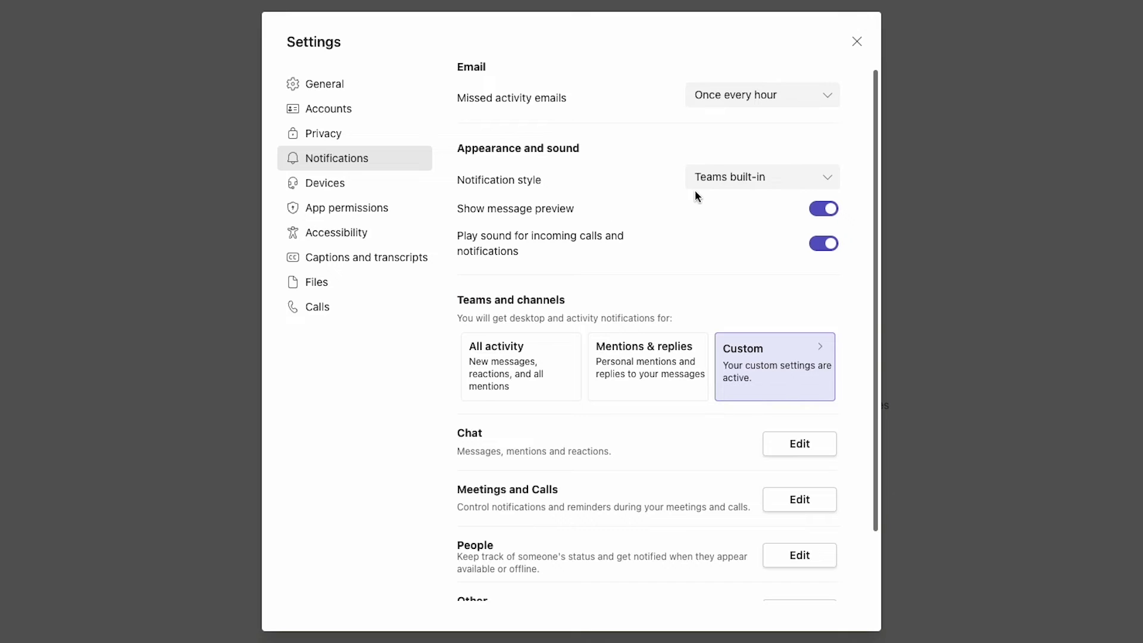
pyautogui.click(729, 182)
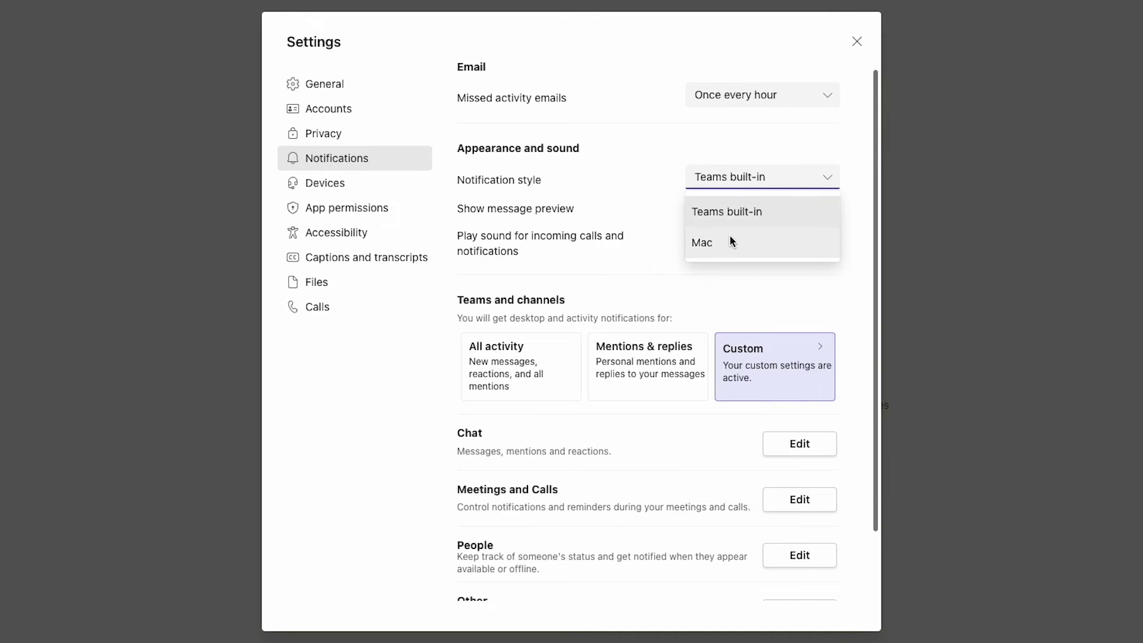
pyautogui.click(651, 191)
pyautogui.click(823, 211)
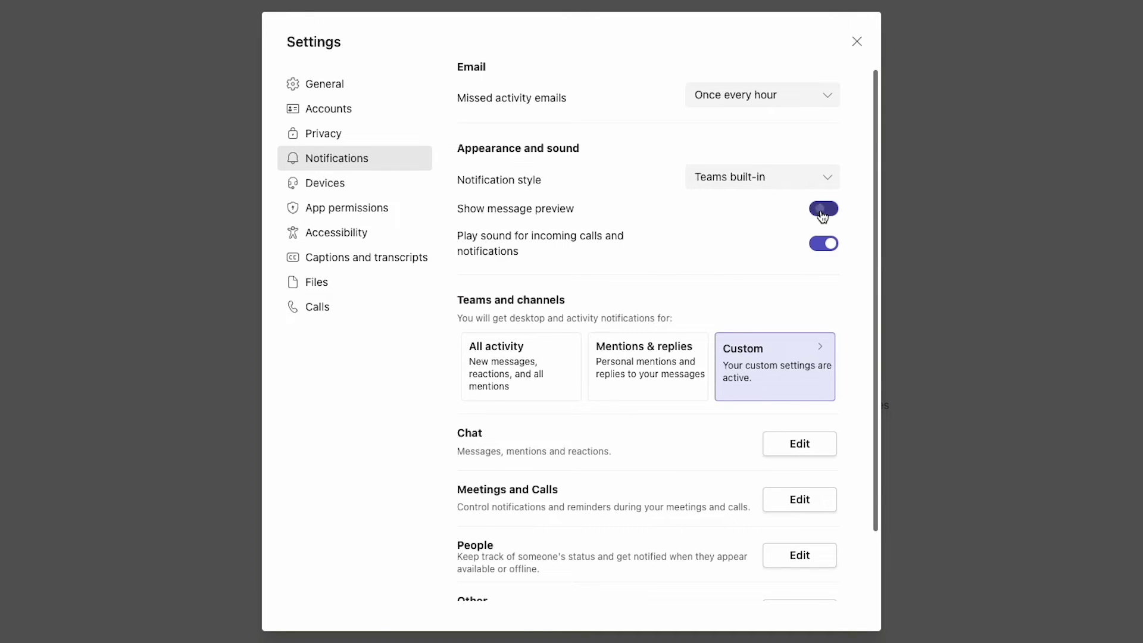
pyautogui.click(824, 249)
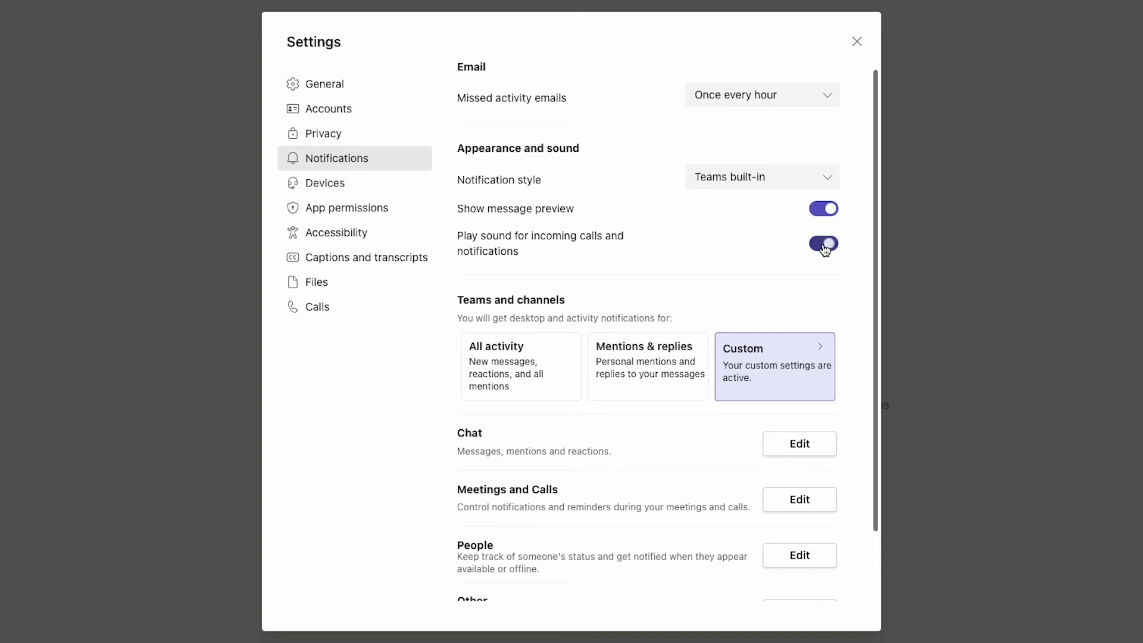
pyautogui.scroll(-2, 751, 231)
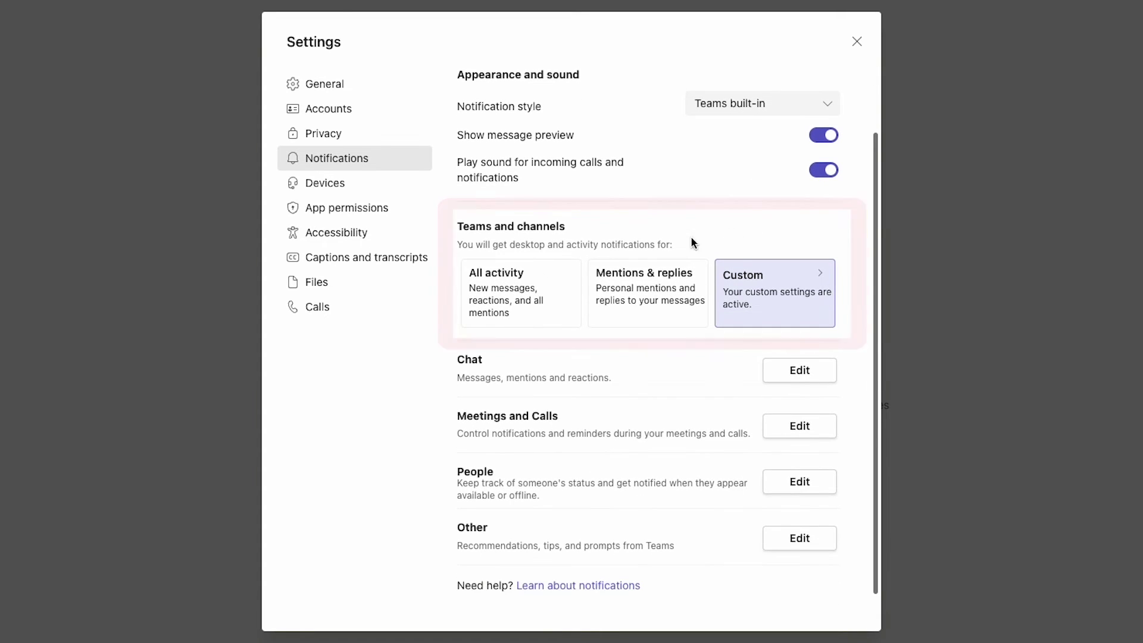
# - Switch Teams and channels notifications to Custom after trying All activity and Mentions
pyautogui.click(535, 288)
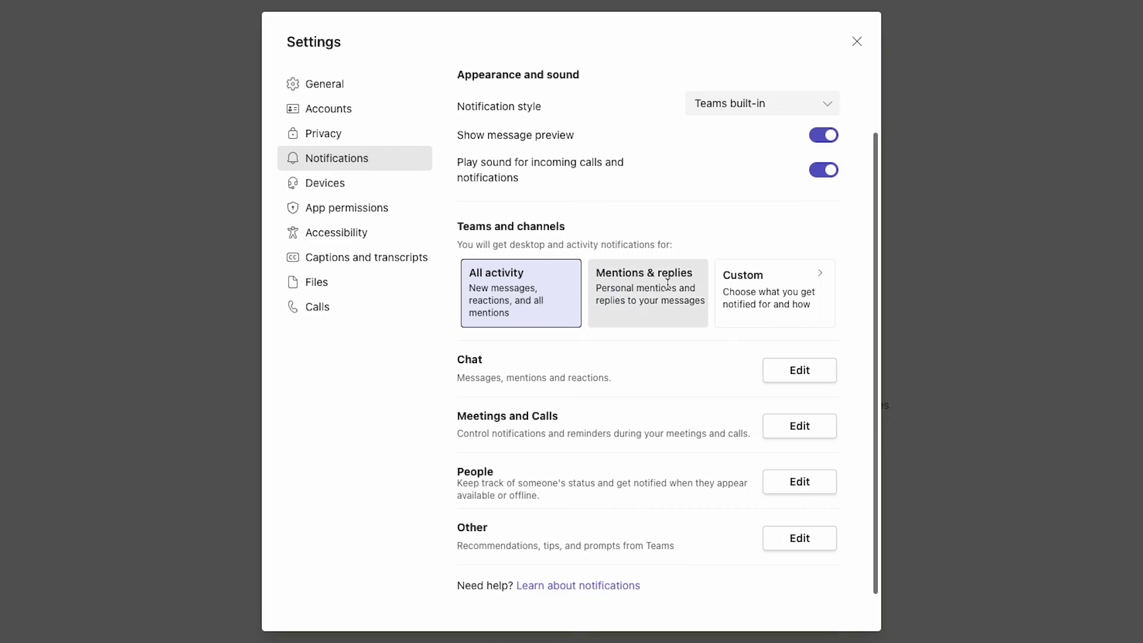
pyautogui.click(703, 285)
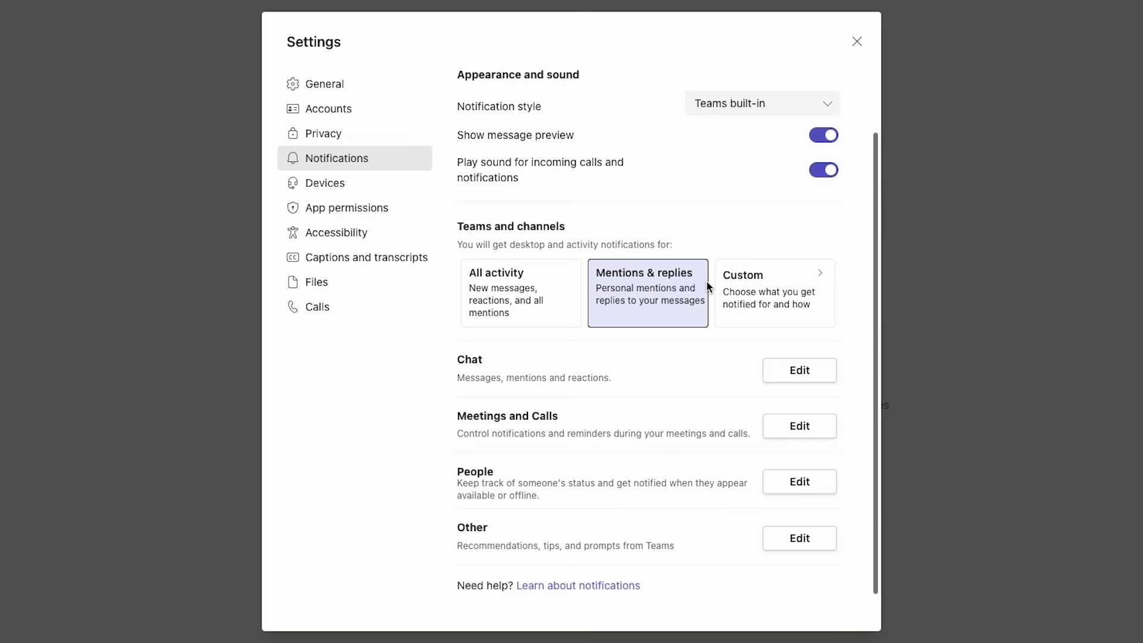
pyautogui.click(797, 279)
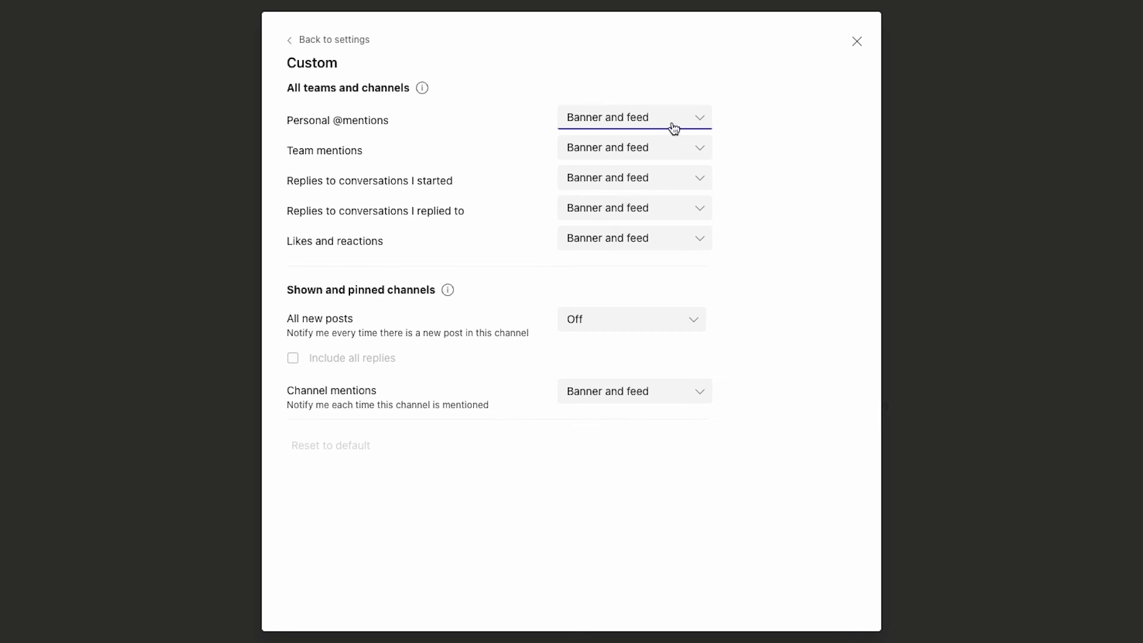
# - Turn off notifications for replies to my conversations and for likes and reactions
pyautogui.click(632, 217)
pyautogui.click(617, 301)
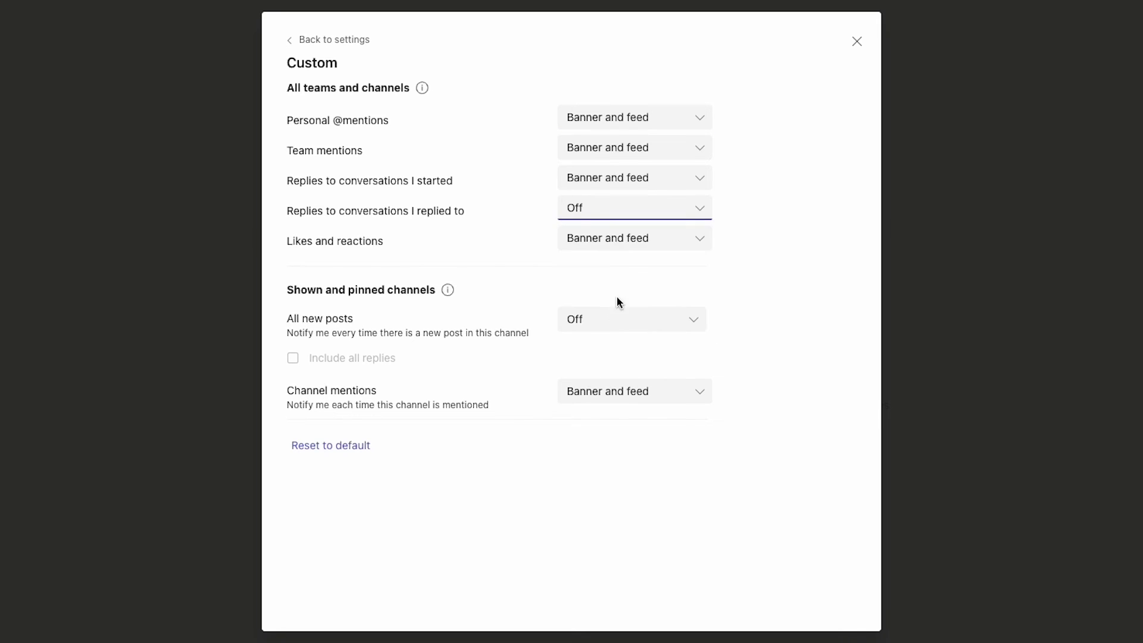
pyautogui.click(638, 239)
pyautogui.click(601, 332)
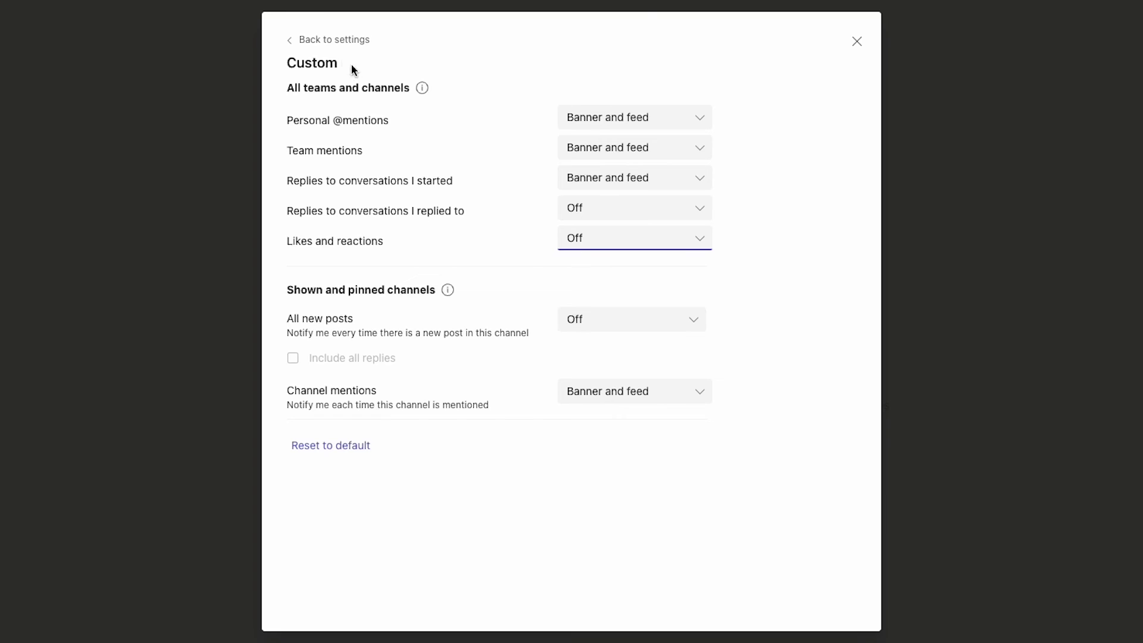
pyautogui.click(309, 45)
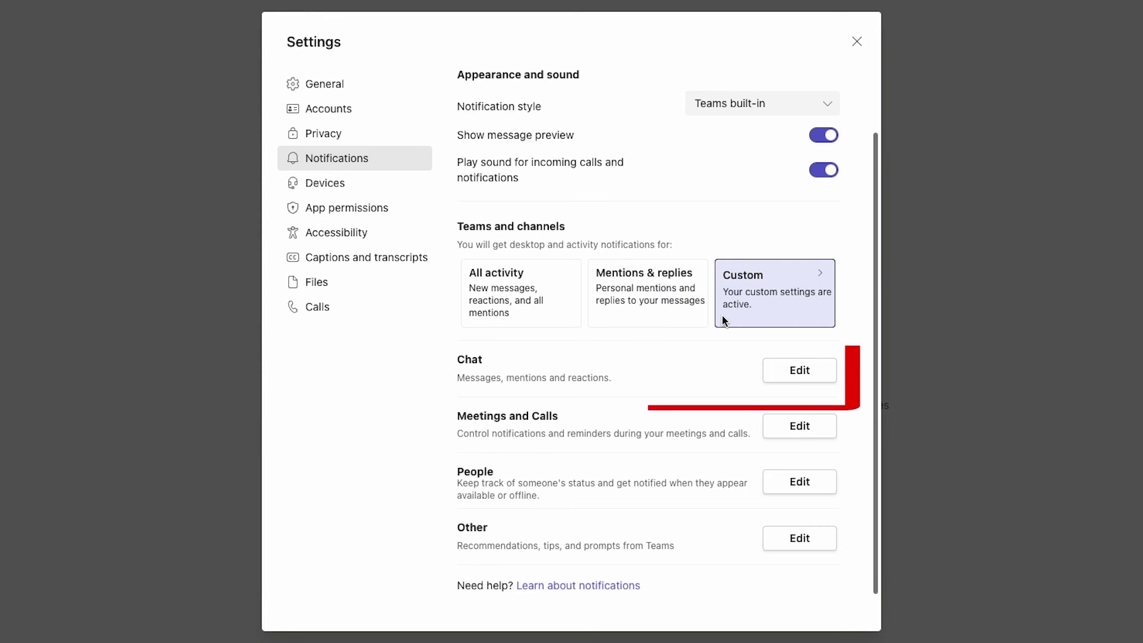
pyautogui.click(812, 382)
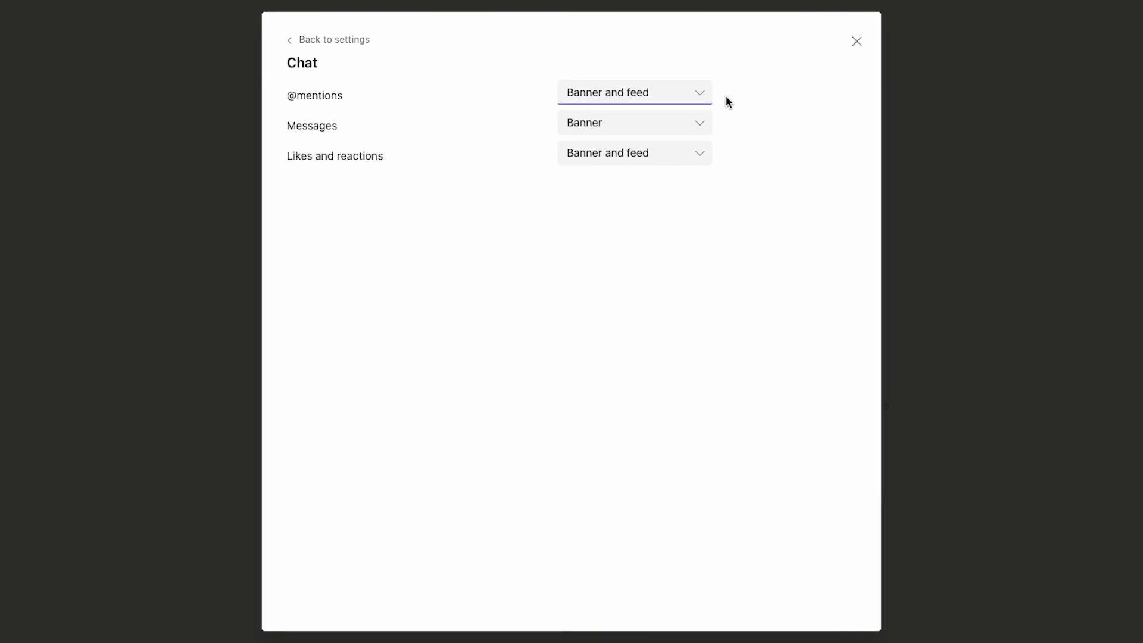
pyautogui.click(689, 90)
pyautogui.click(684, 122)
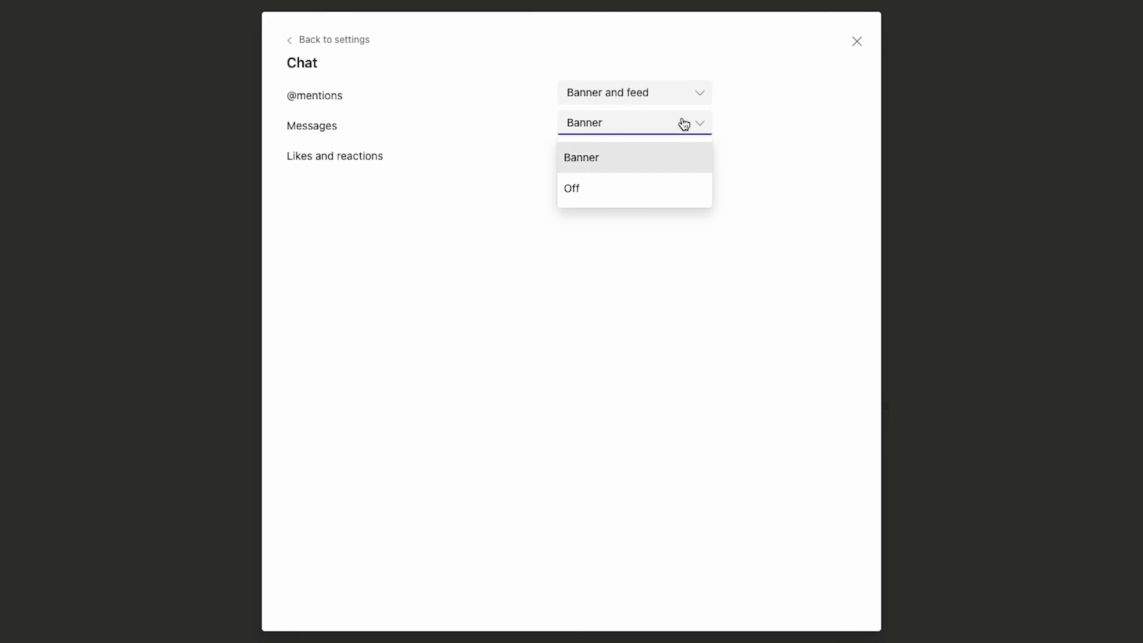
pyautogui.click(668, 157)
pyautogui.click(667, 164)
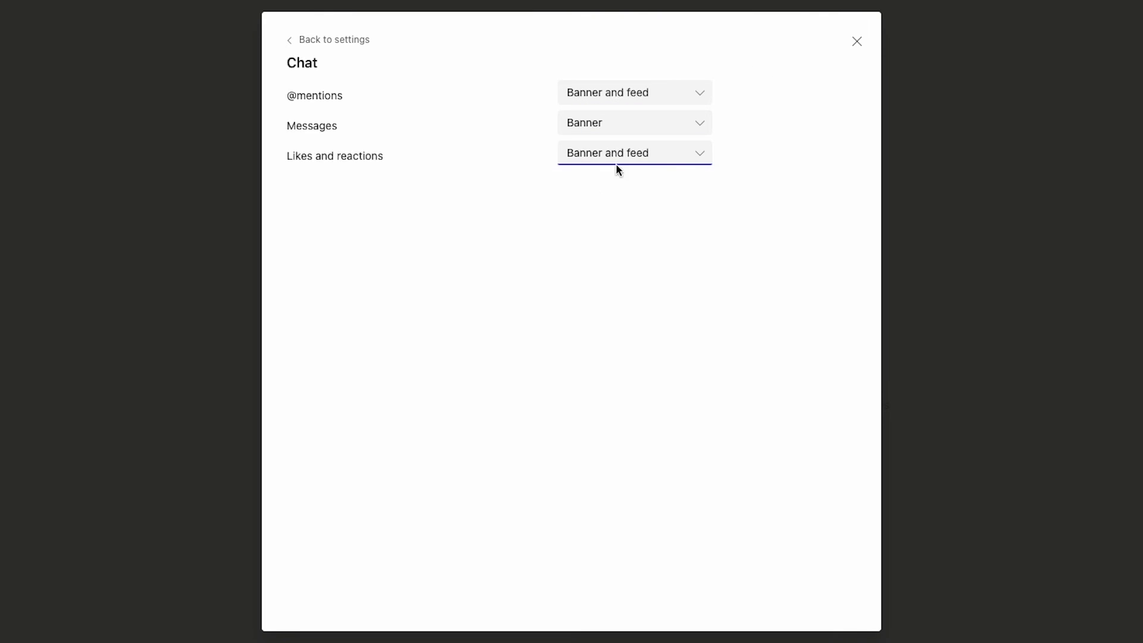
# - Mute notifications during meetings and calls in the Meetings and calls settings
pyautogui.click(298, 42)
pyautogui.click(816, 428)
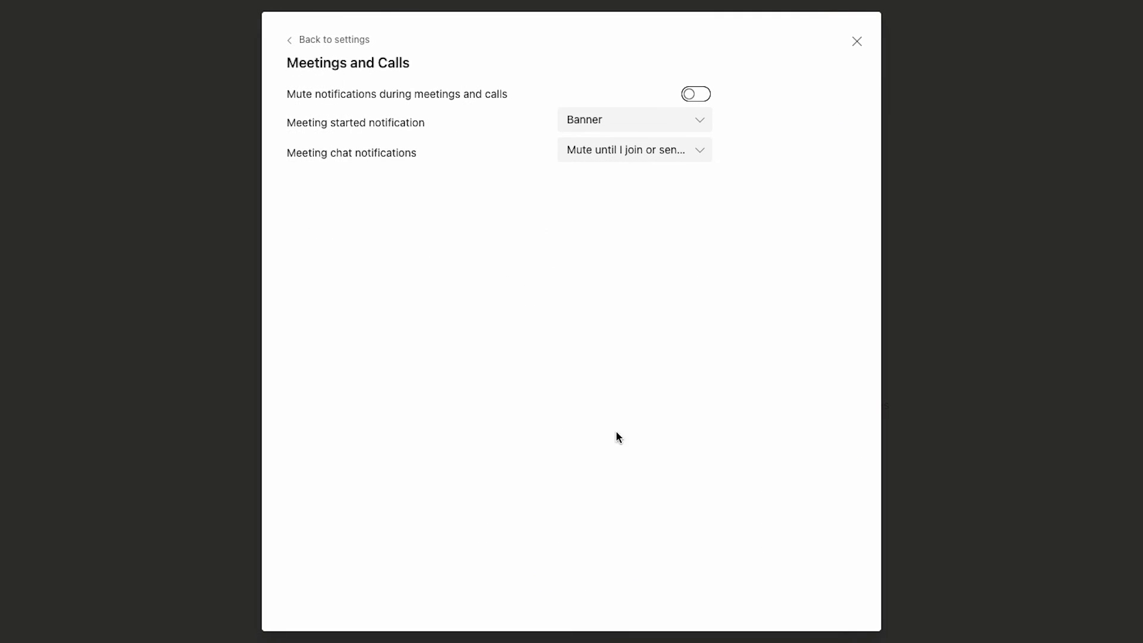
pyautogui.click(699, 97)
# - Unmute meeting notifications and leave meeting-started and meeting chat options unchanged
pyautogui.click(700, 96)
pyautogui.click(622, 123)
pyautogui.click(587, 158)
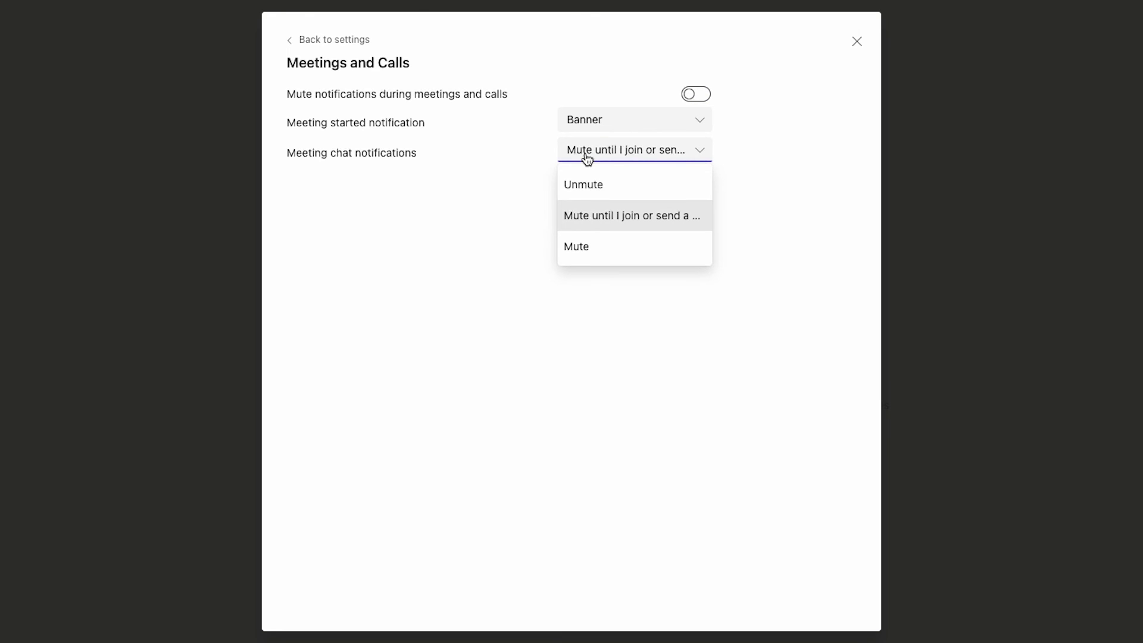
pyautogui.click(587, 157)
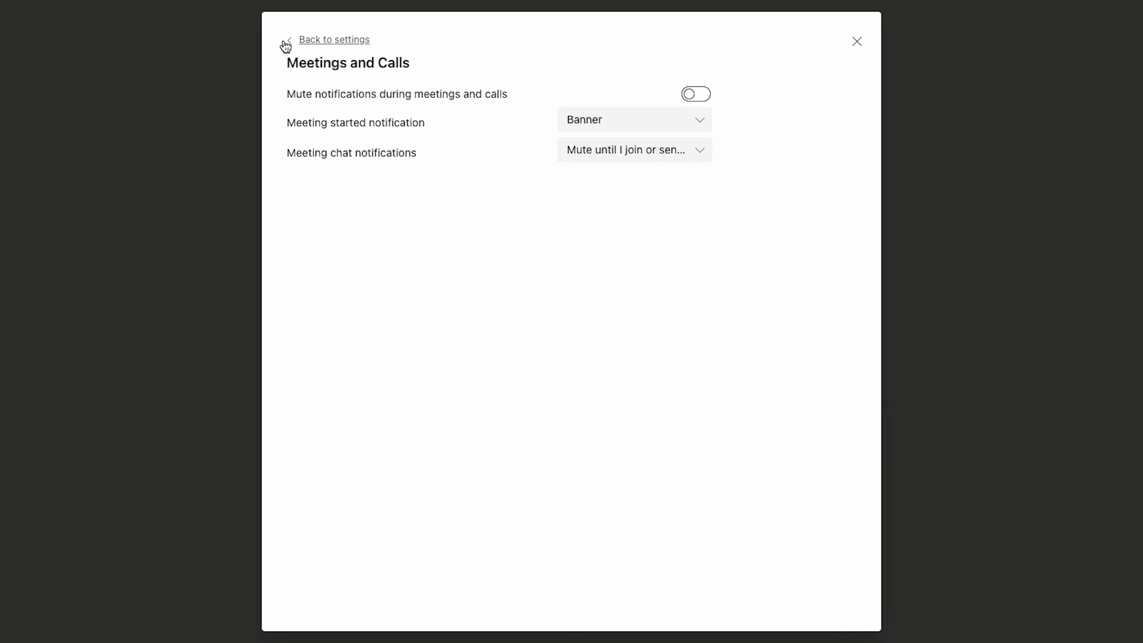
pyautogui.click(286, 42)
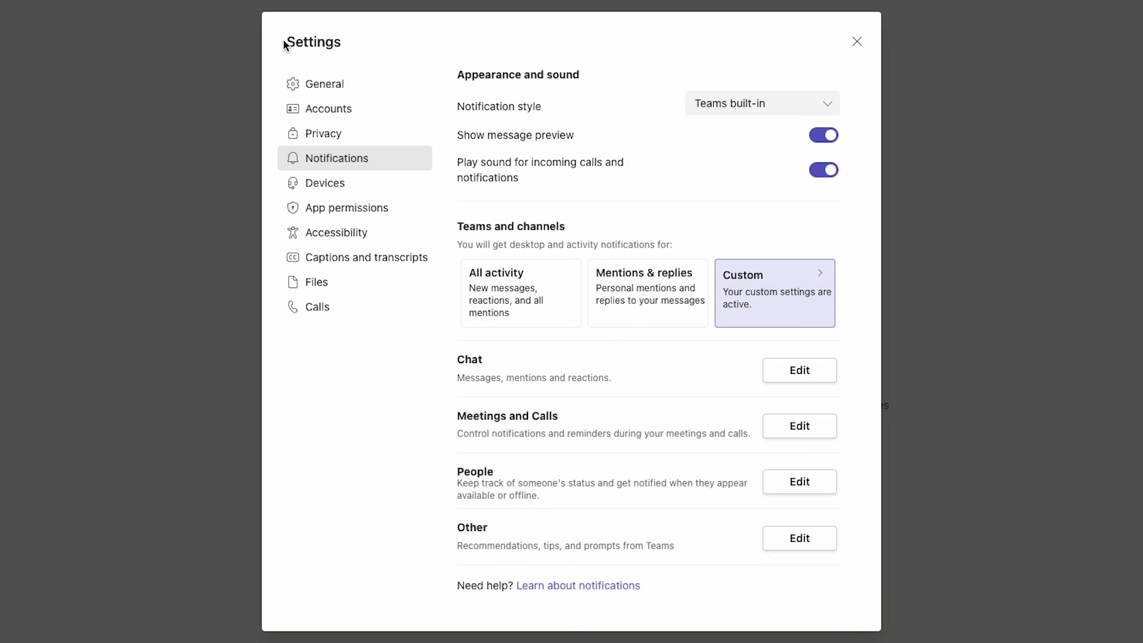
pyautogui.click(802, 482)
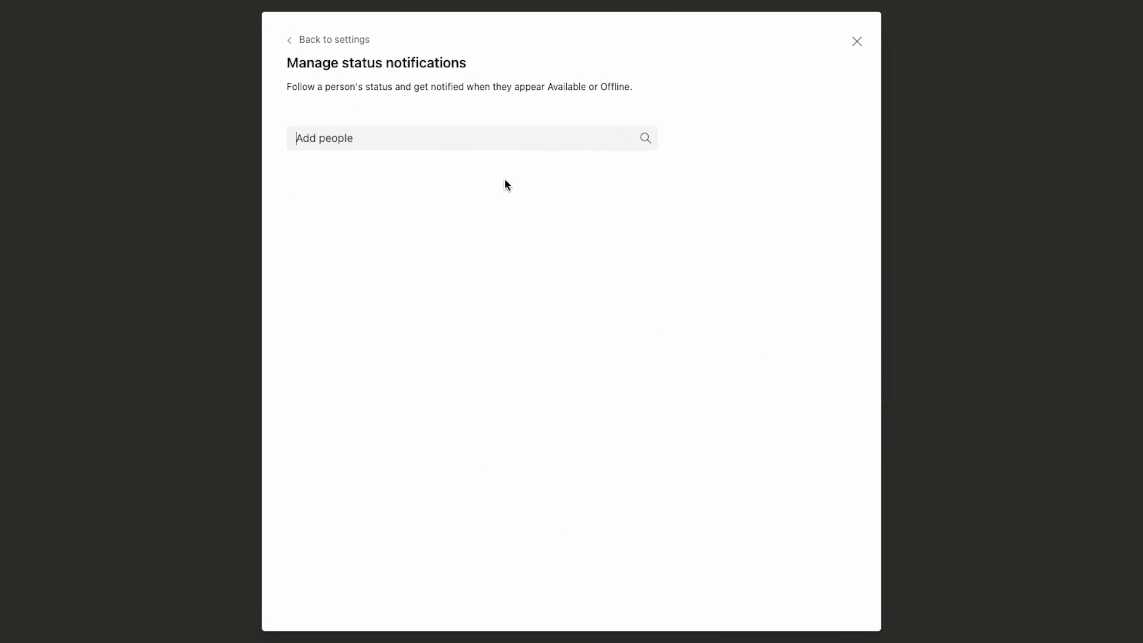
pyautogui.click(290, 43)
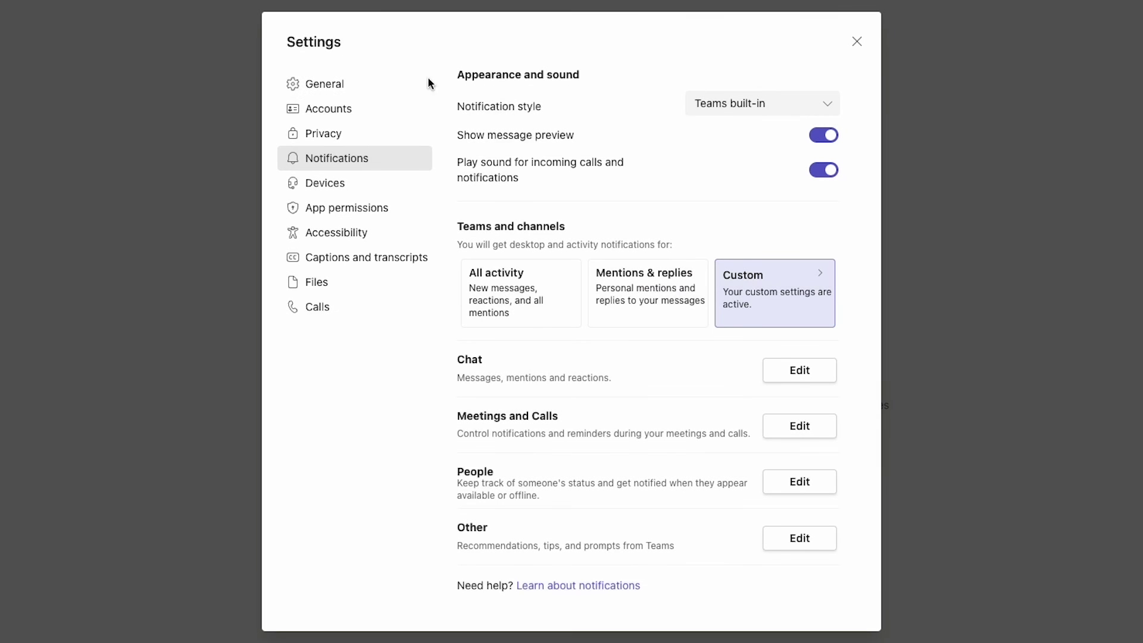
pyautogui.click(787, 539)
pyautogui.click(290, 41)
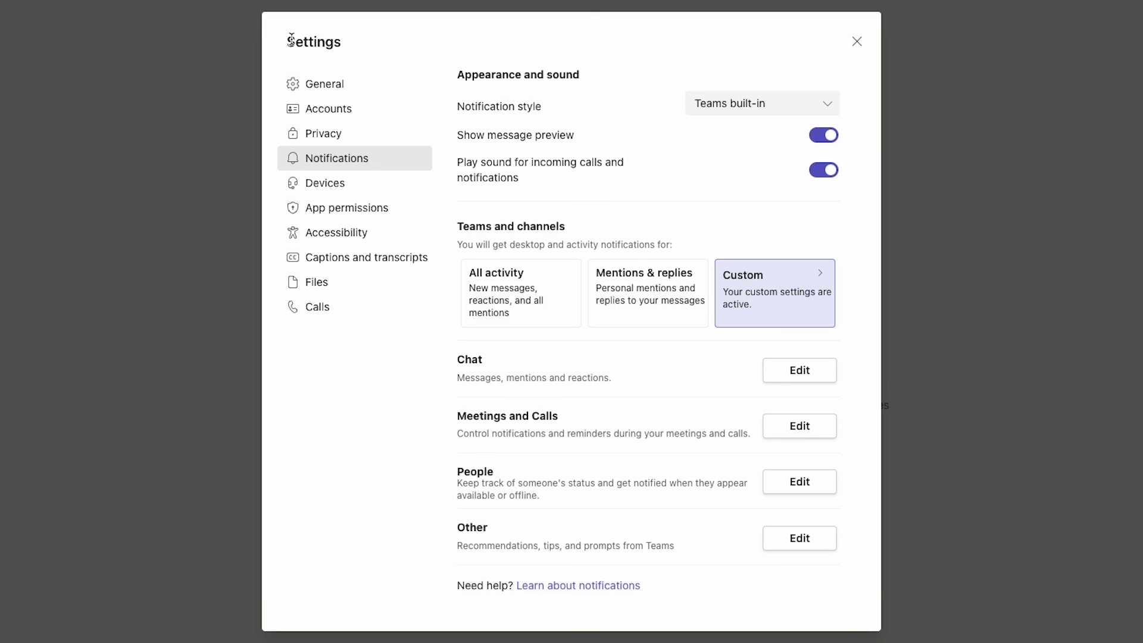